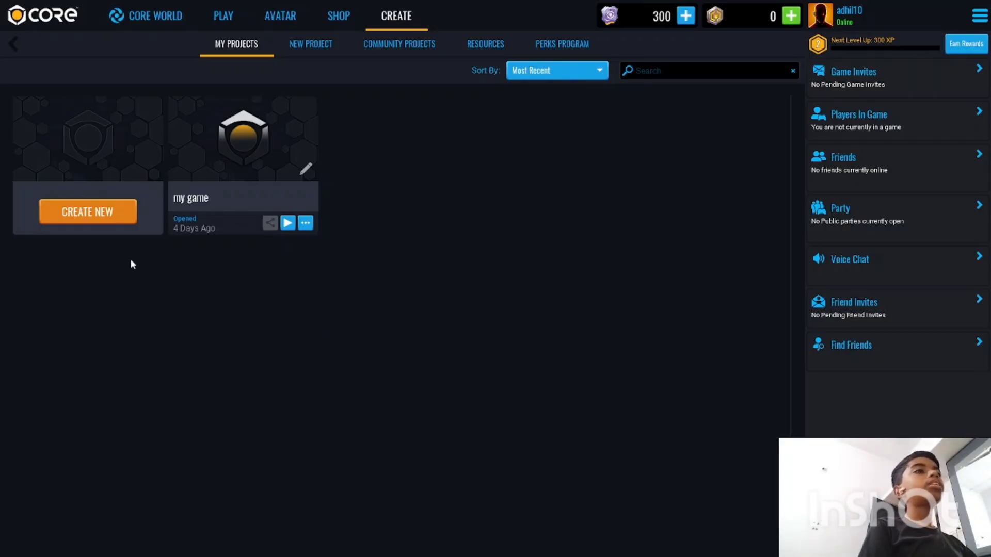
Create a new project named "mygame" from the Dungeon Crawler gameplay framework
left_click(85, 211)
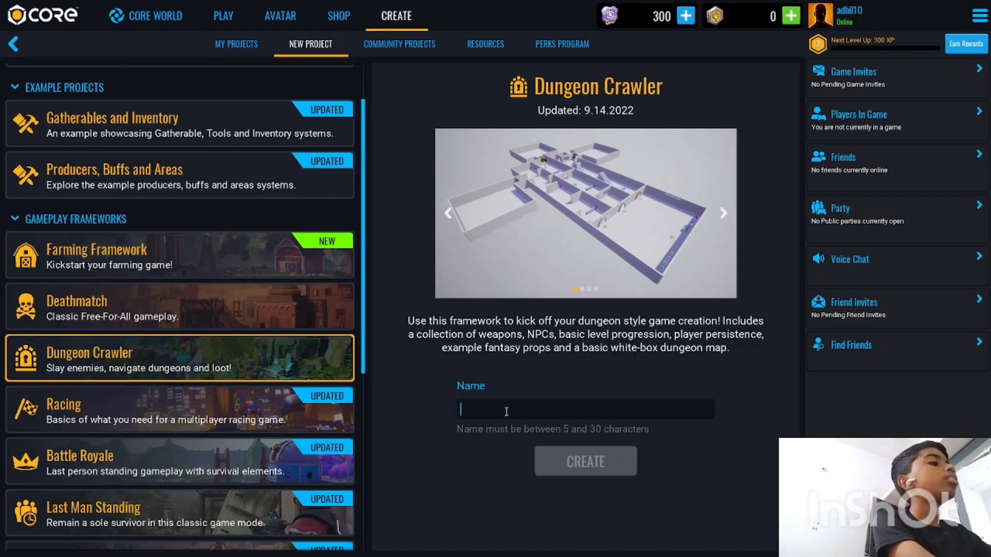
type("my")
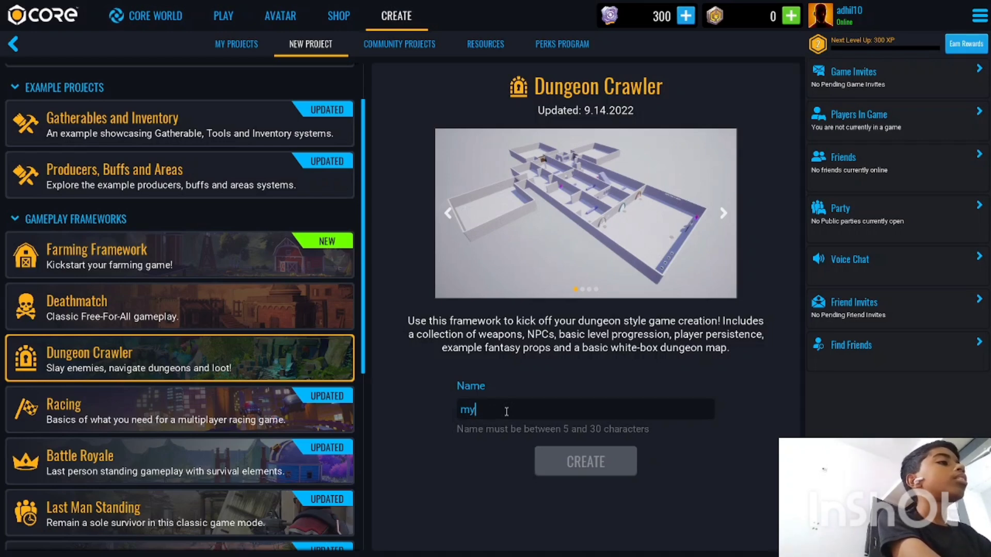
type("ga")
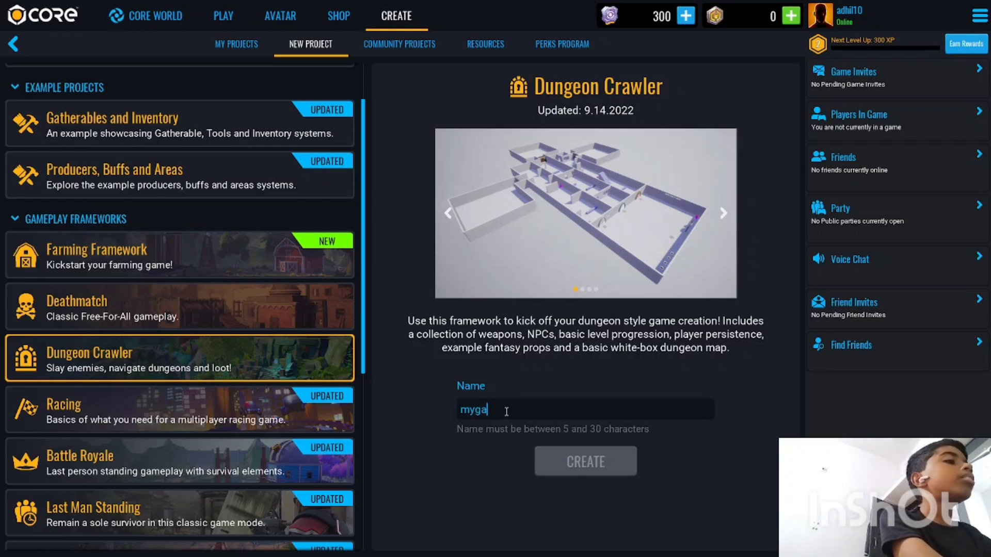
type("me")
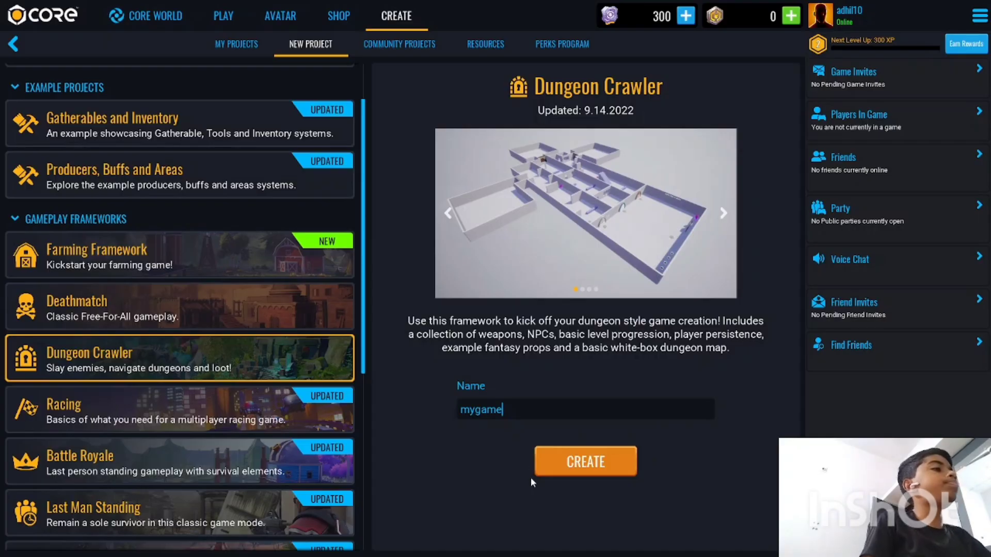
left_click(567, 471)
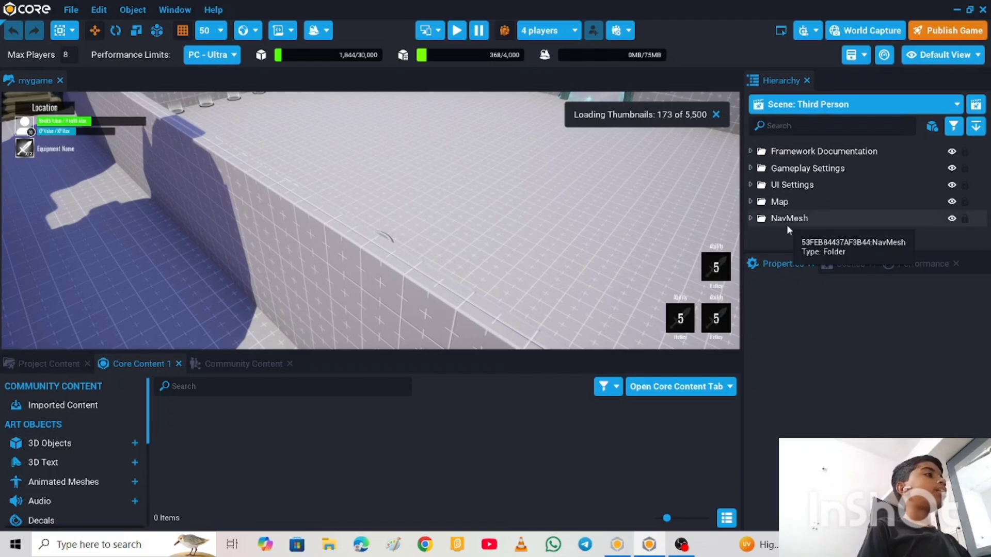
Delete the NavMesh, Map and Framework Documentation folders from the scene hierarchy
right_click(792, 219)
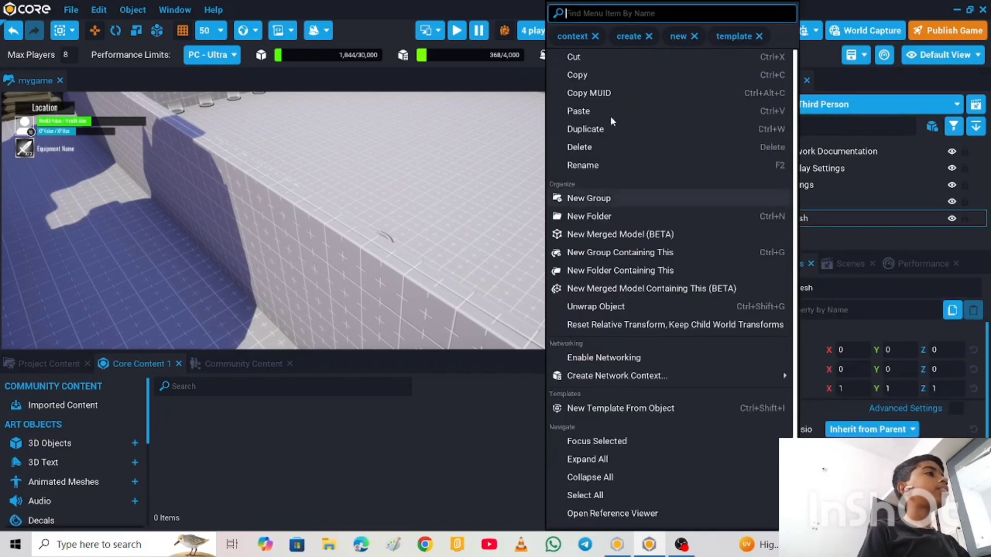
left_click(580, 147)
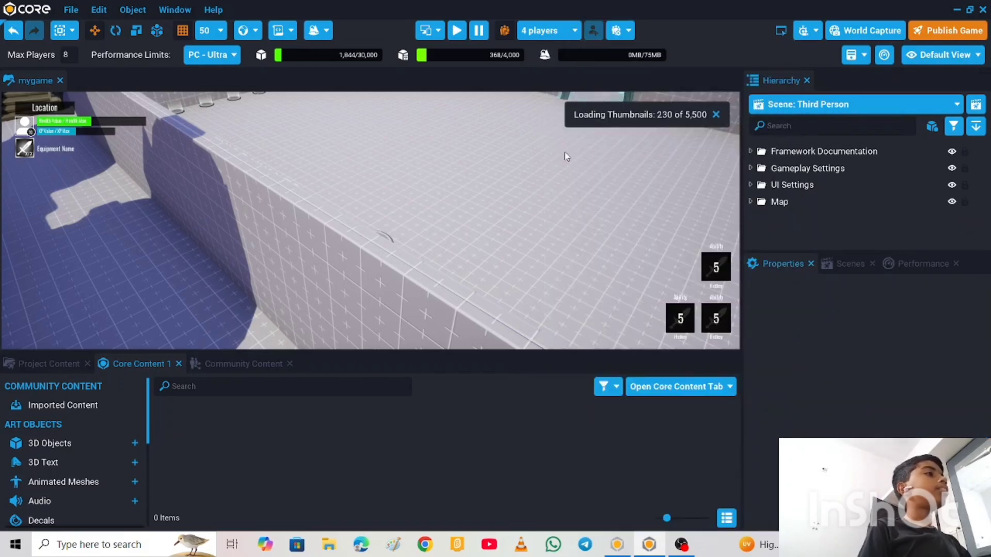
right_click(794, 201)
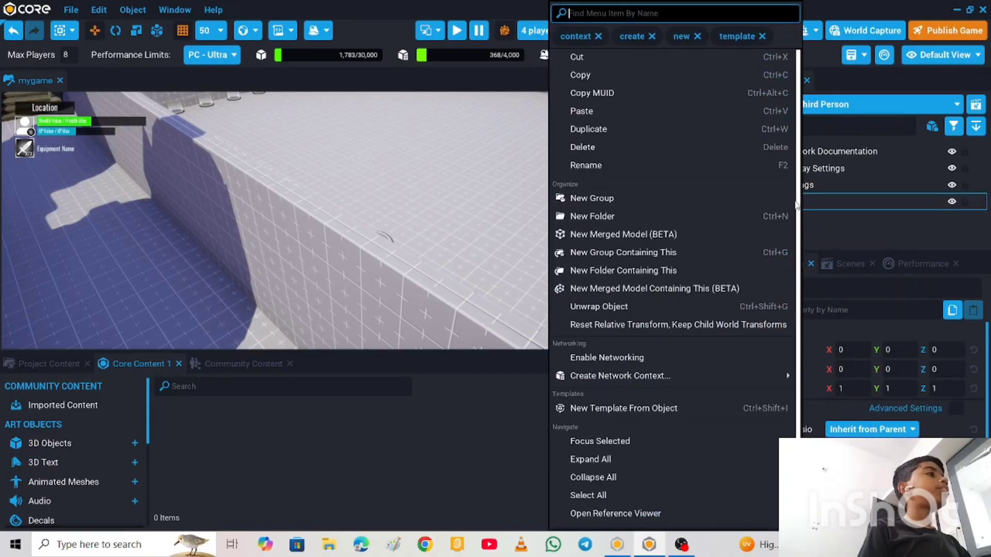
left_click(606, 146)
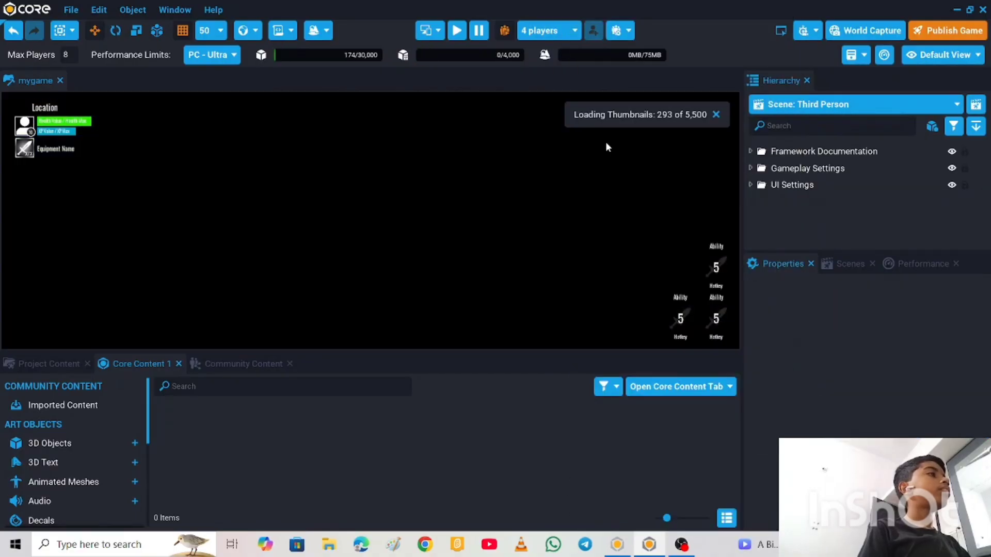
right_click(800, 153)
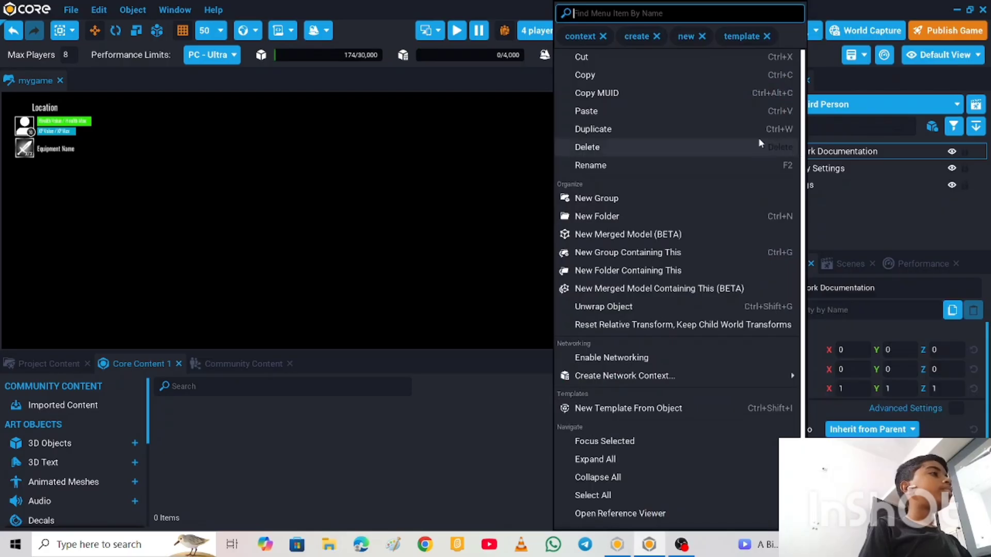
left_click(597, 145)
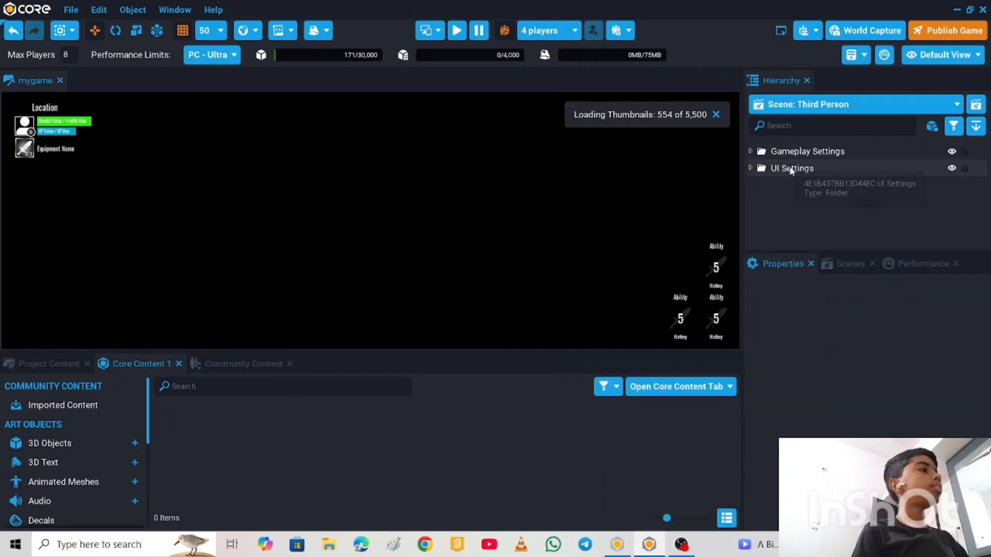
left_click(789, 152)
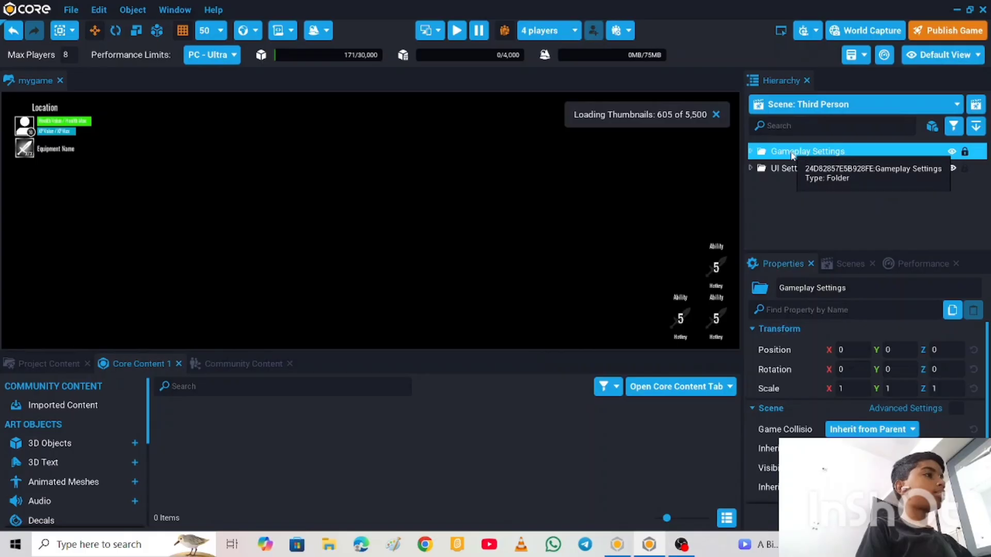
left_click(792, 199)
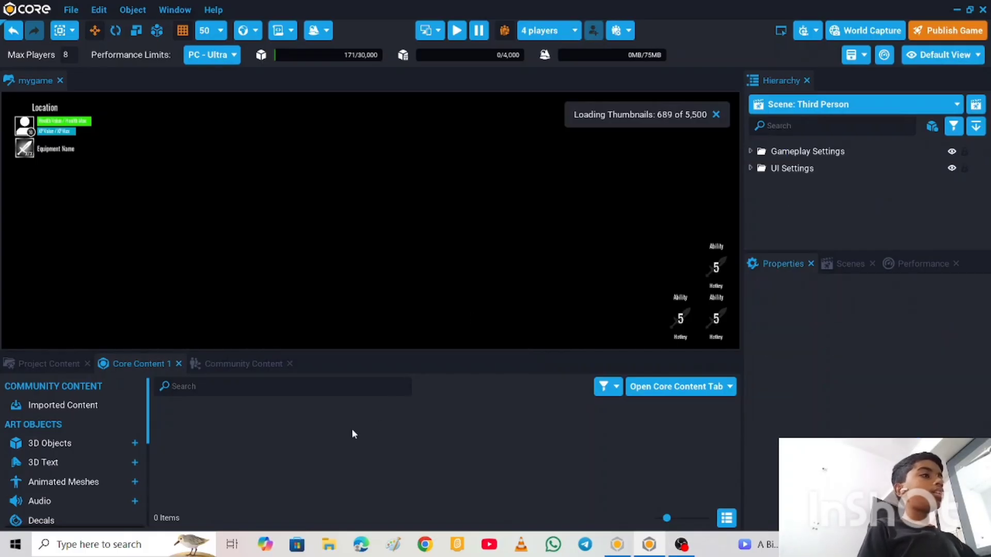
Search the core content for "sky" and place Sky Cape Canaveral in the empty scene
left_click(344, 385)
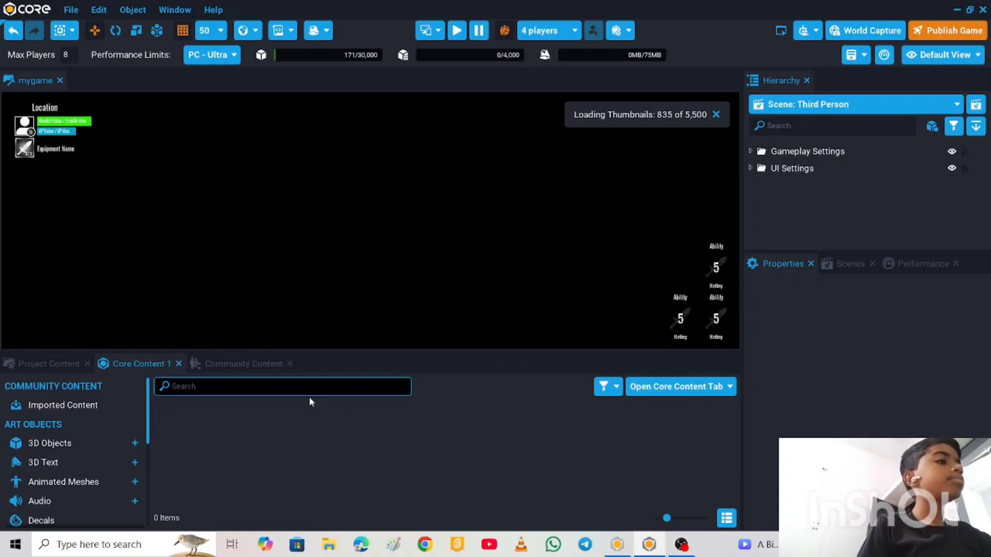
type("s")
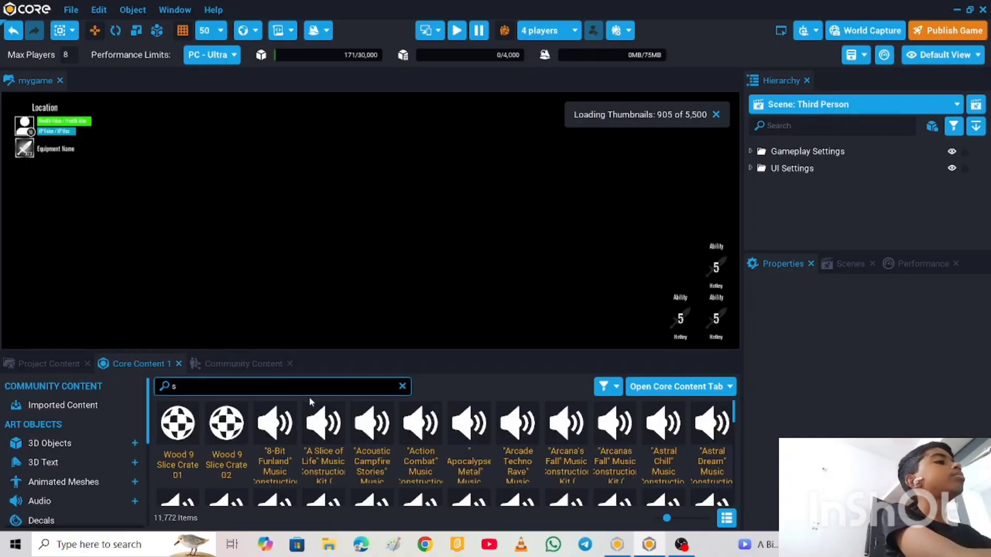
type("ky")
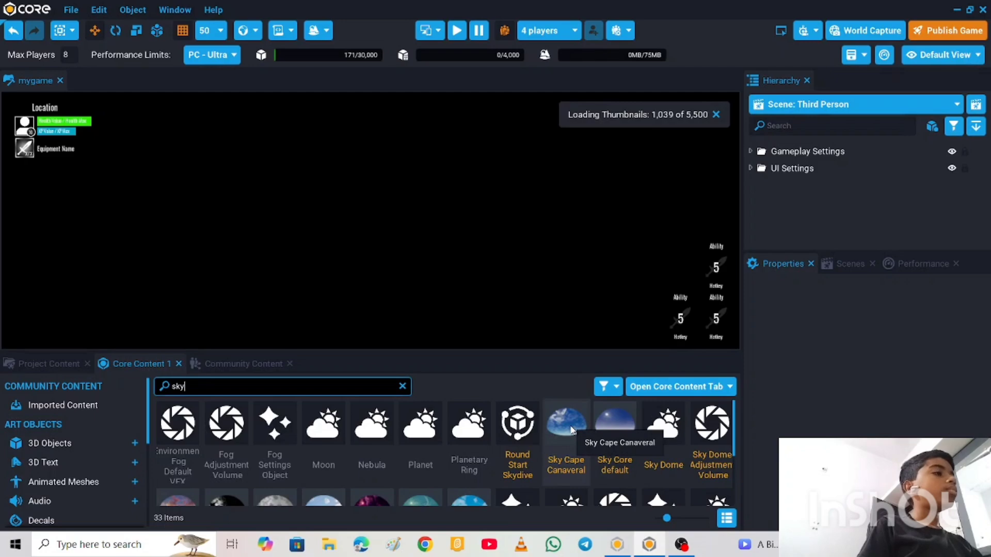
left_click_drag(572, 430, 537, 298)
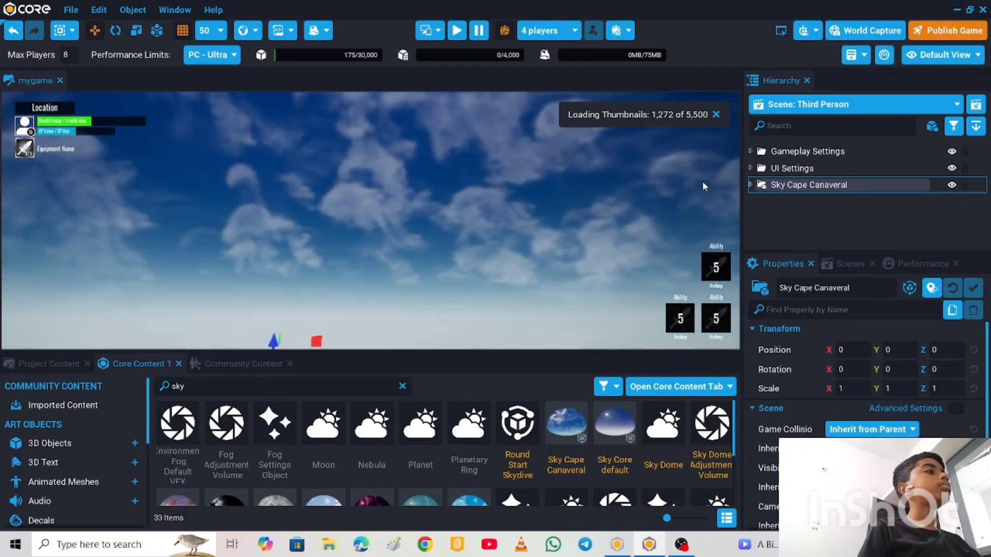
right_click_drag(703, 183, 584, 194)
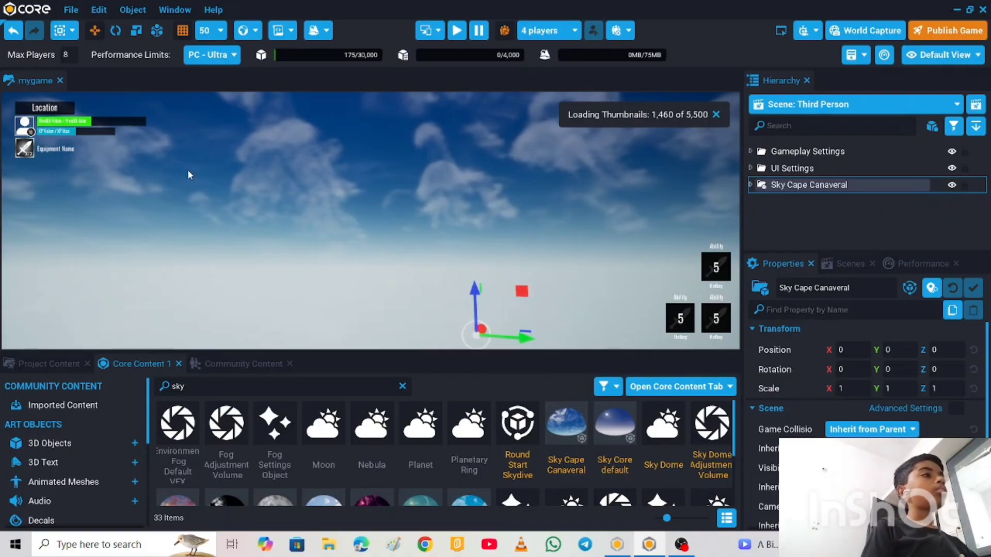
Start generating a new terrain with the Rocky Hills preset and set its main noise height to 2 m
left_click(318, 32)
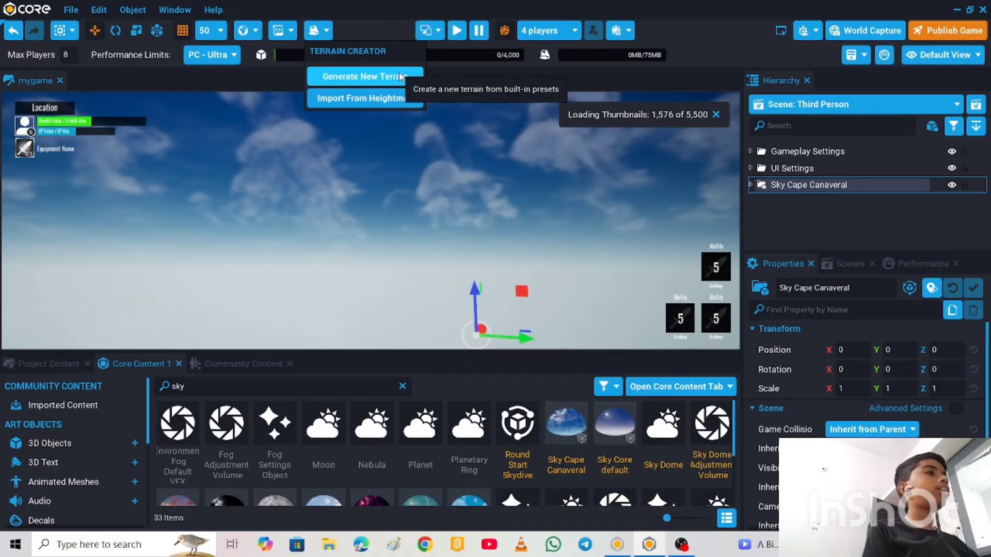
left_click(401, 77)
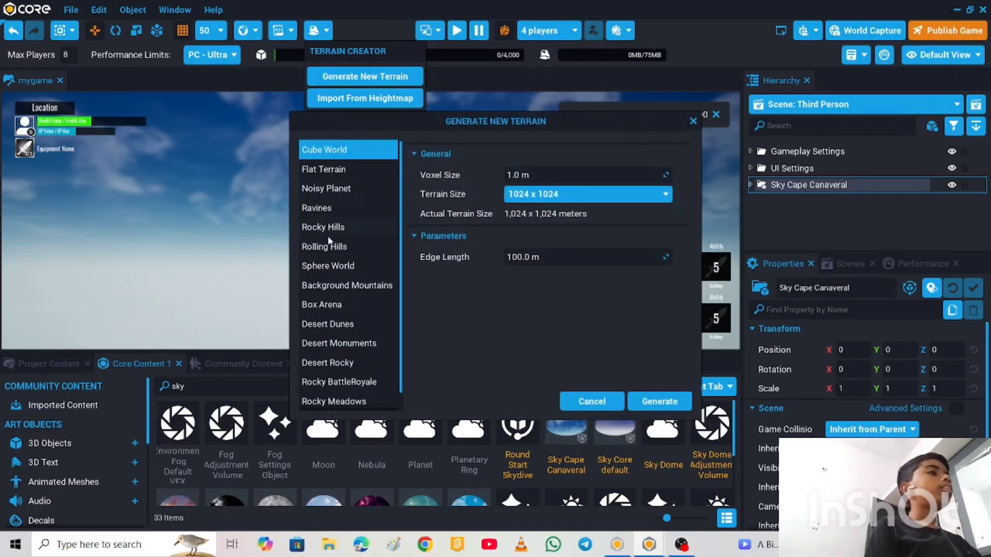
left_click(342, 225)
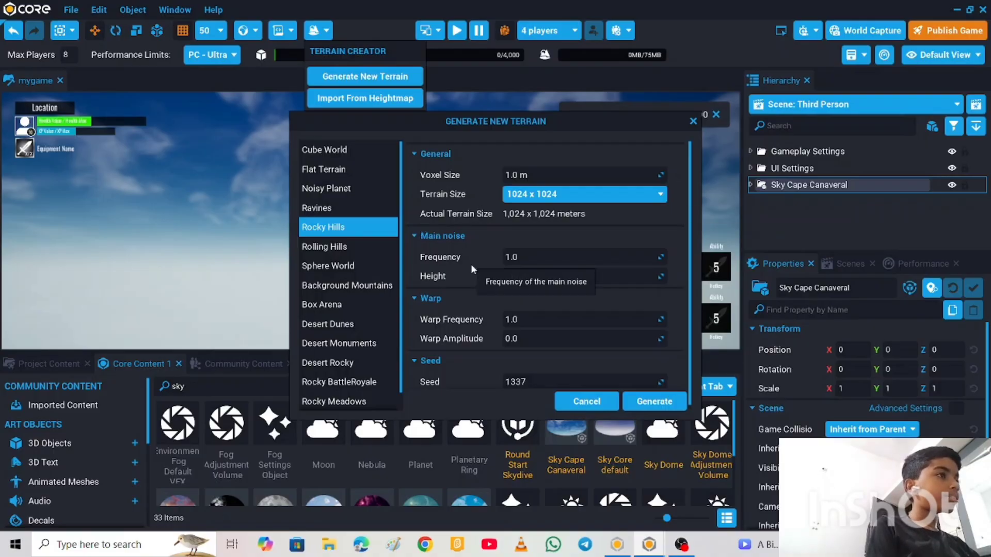
left_click(556, 279)
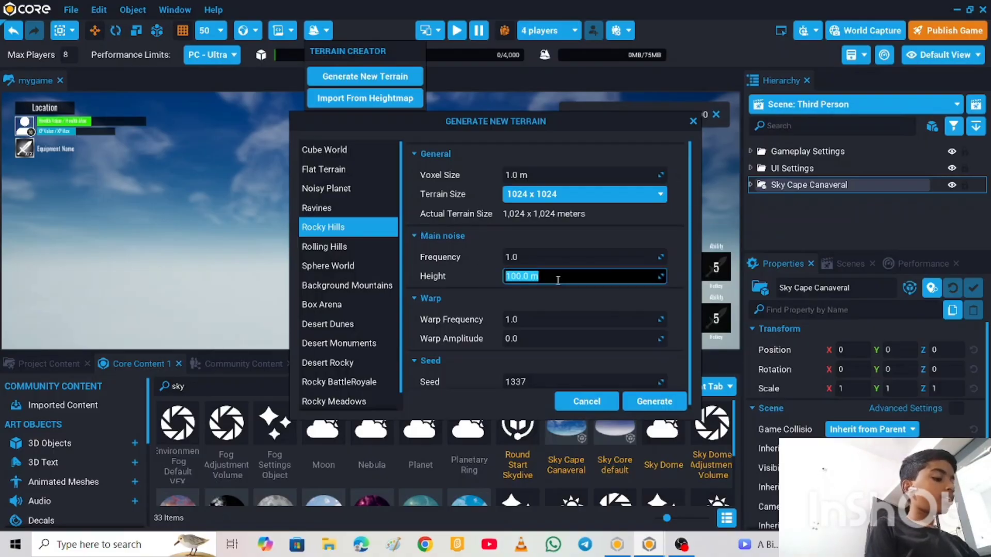
type("2")
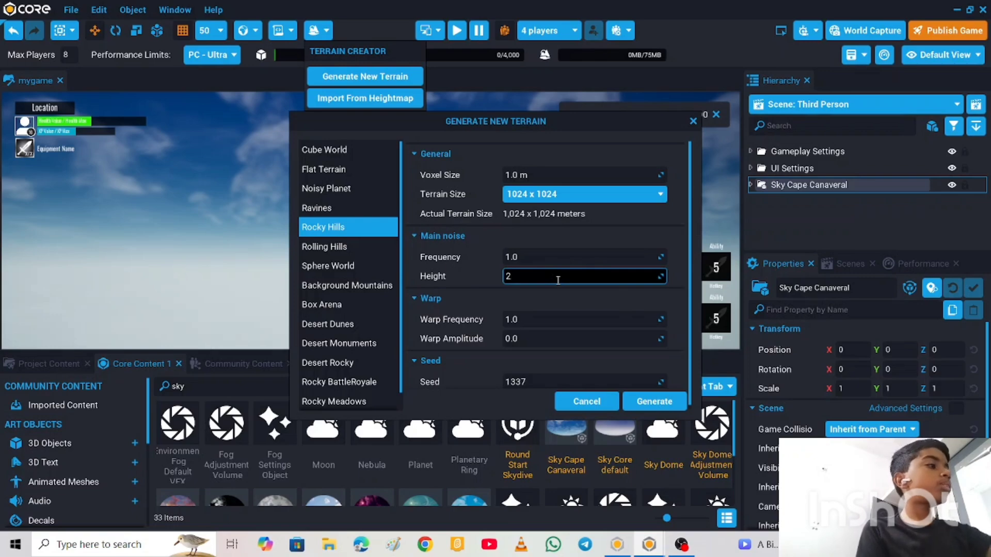
key("Return")
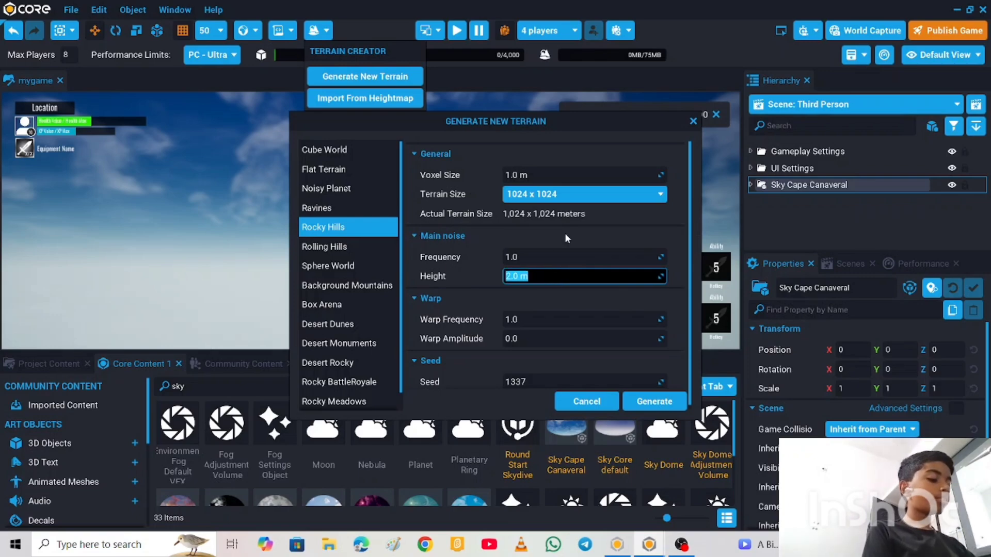
Set the terrain's voxel size to 0.8 m and generate the terrain
left_click(544, 178)
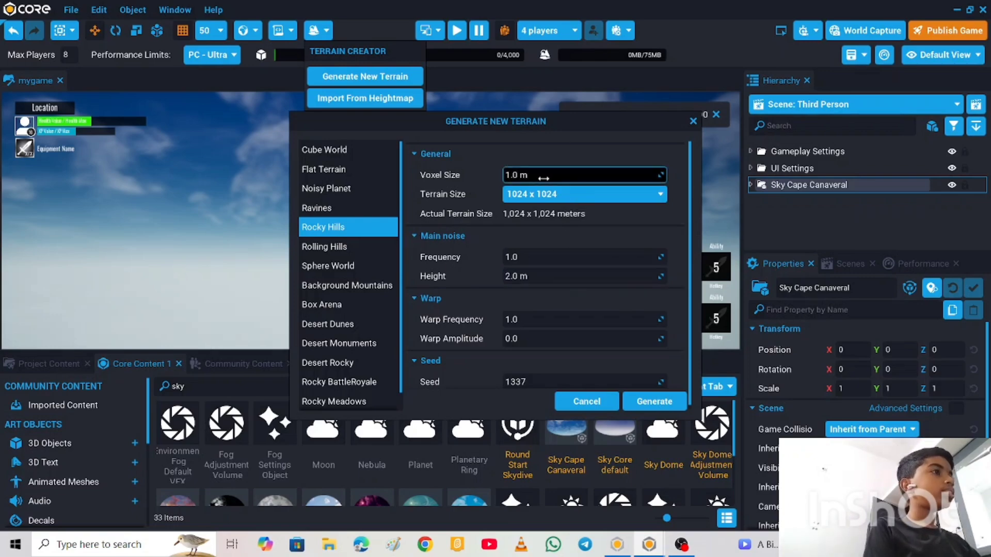
double_click(543, 178)
key("BackSpace")
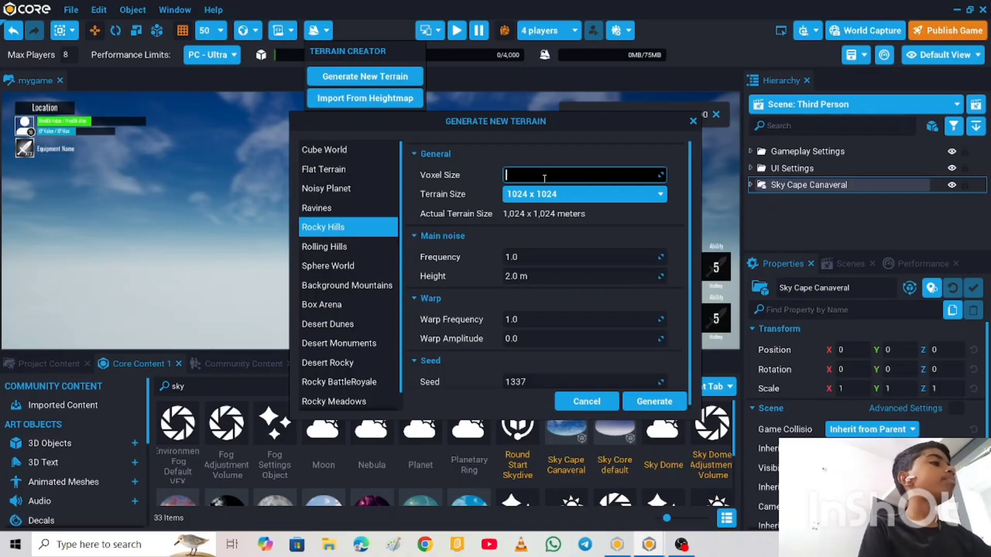
type("0.")
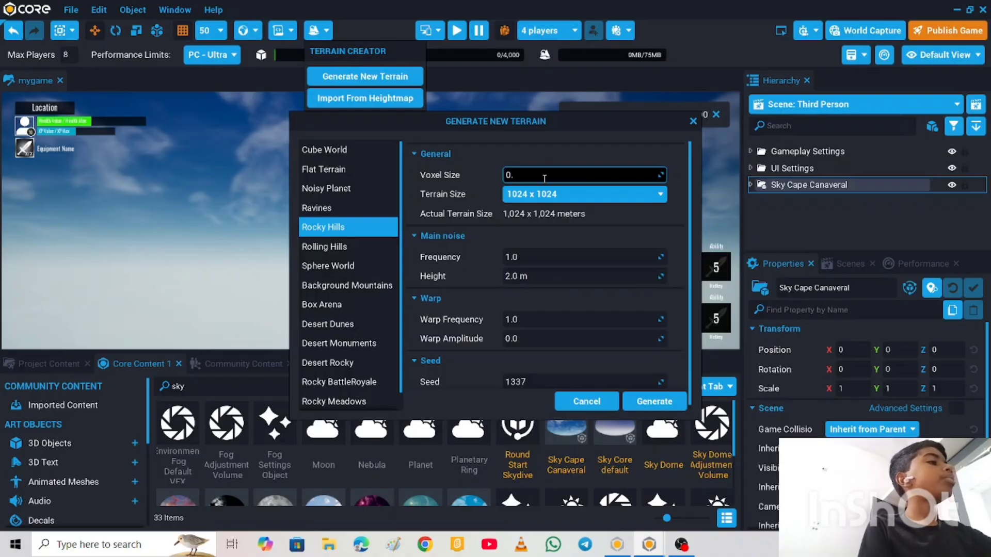
type("8")
key("Return")
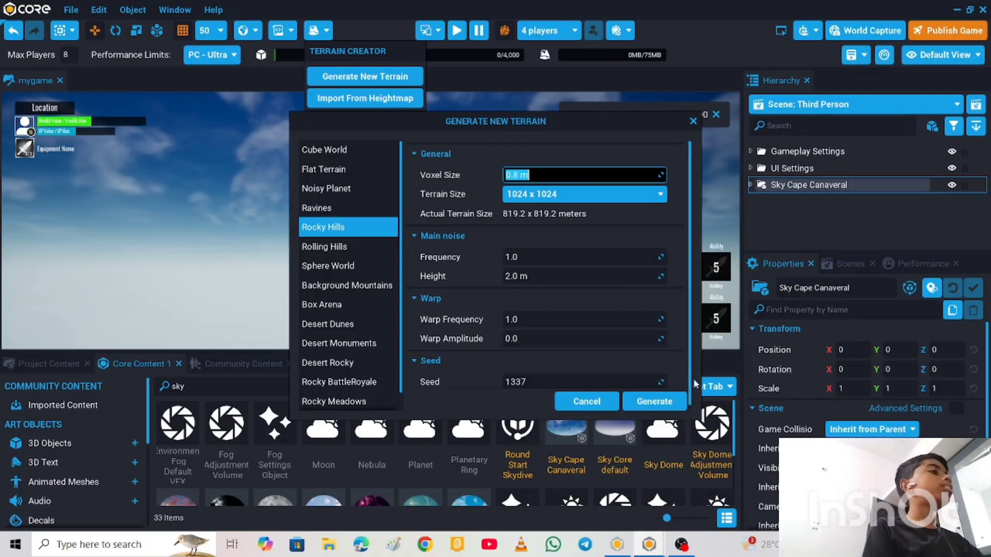
left_click(669, 398)
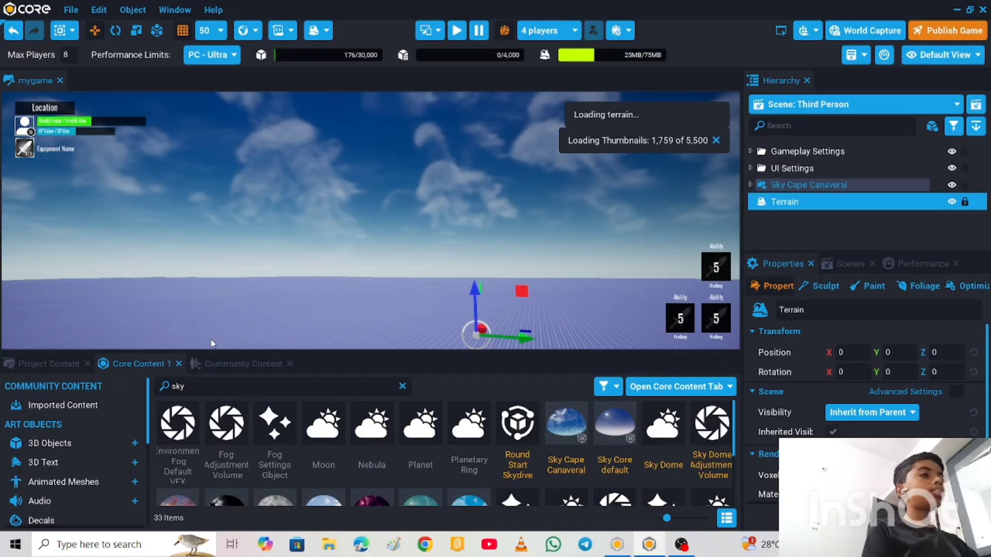
Search the core content for "spawn" and place a Spawn Point on the terrain at about X 2800, Y -3500, Z 0
left_click(234, 384)
key("BackSpace")
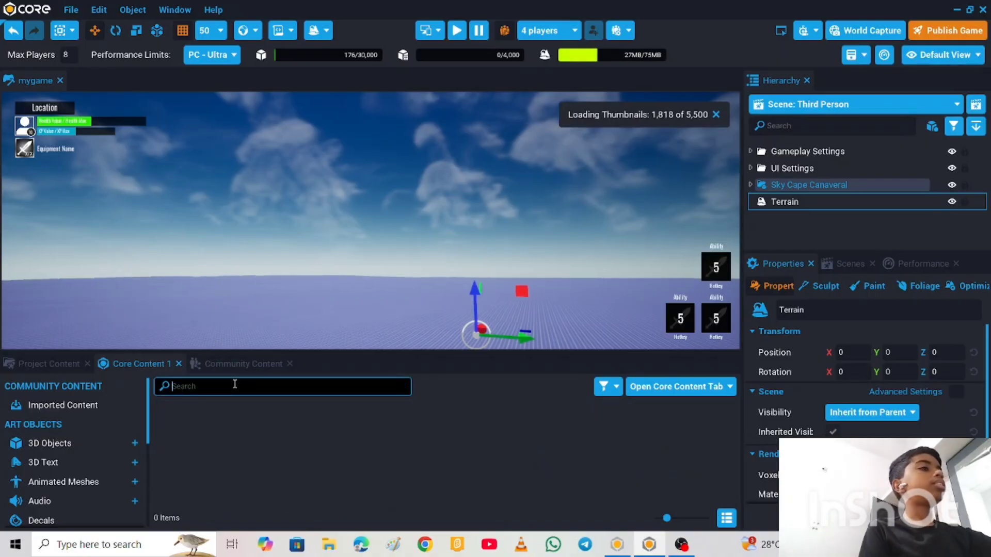
type("s")
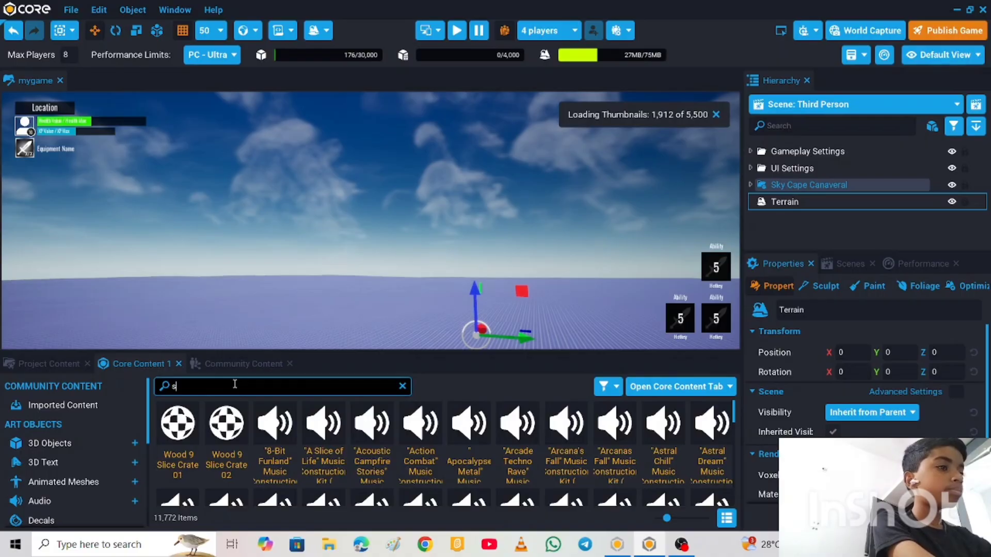
type("paw")
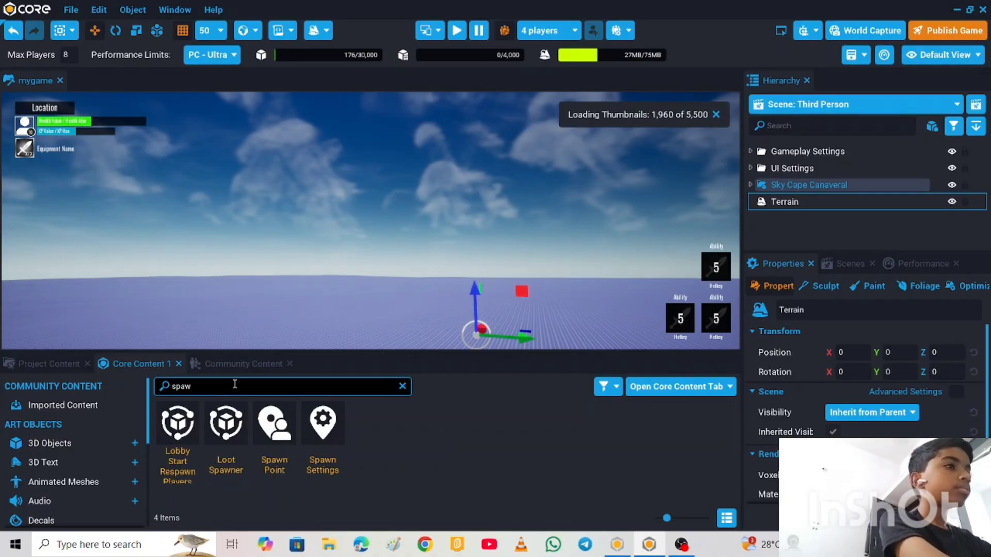
type("n")
left_click(276, 457)
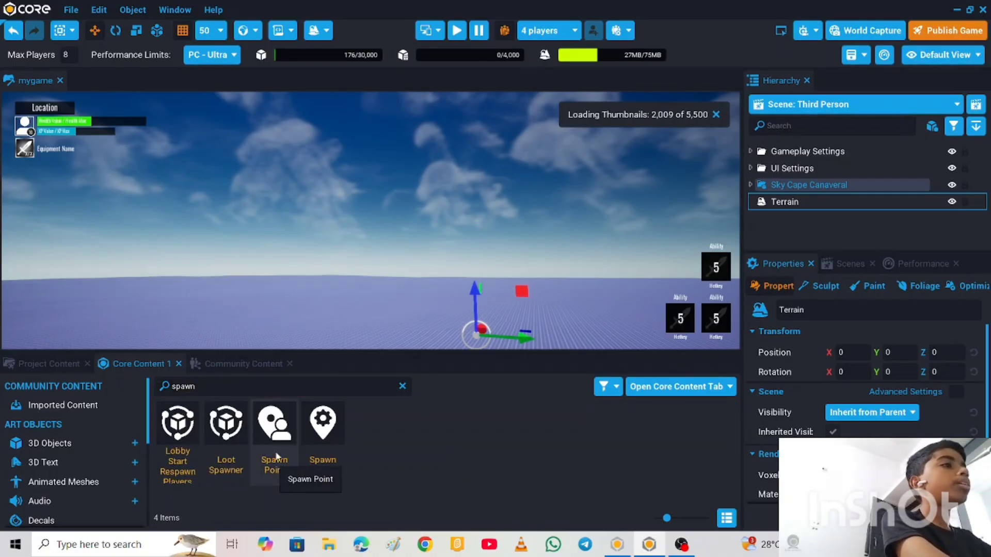
left_click_drag(276, 456, 354, 309)
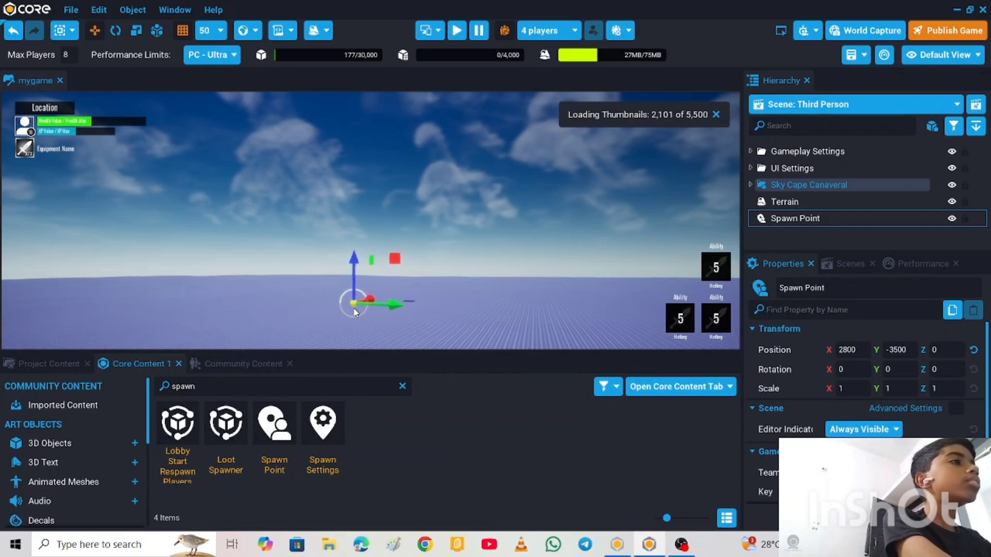
scroll(354, 335, "down", 3)
scroll(354, 336, "up", 1)
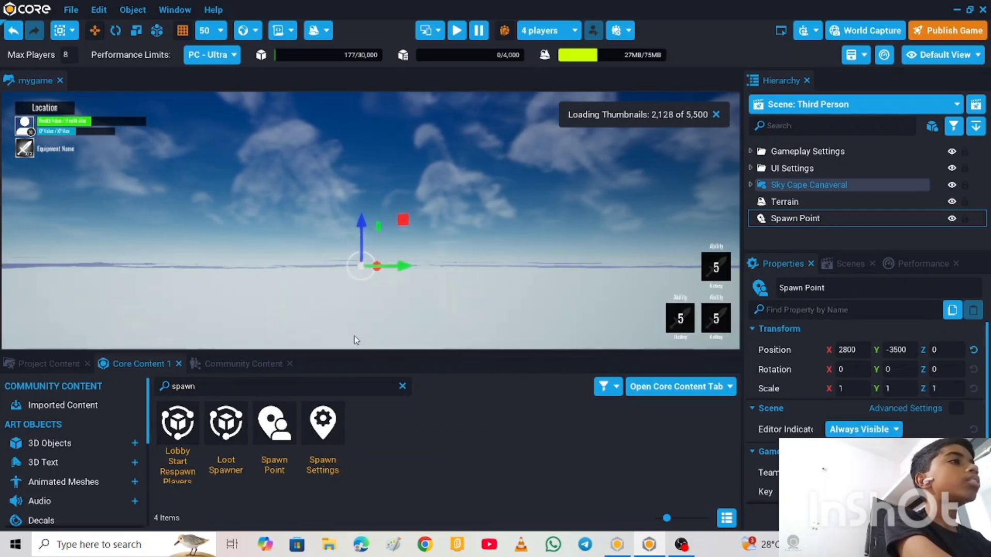
Create a new terrain material for the Rocky Hills terrain from its foliage settings
scroll(354, 336, "up", 1)
scroll(354, 340, "up", 1)
scroll(354, 341, "up", 2)
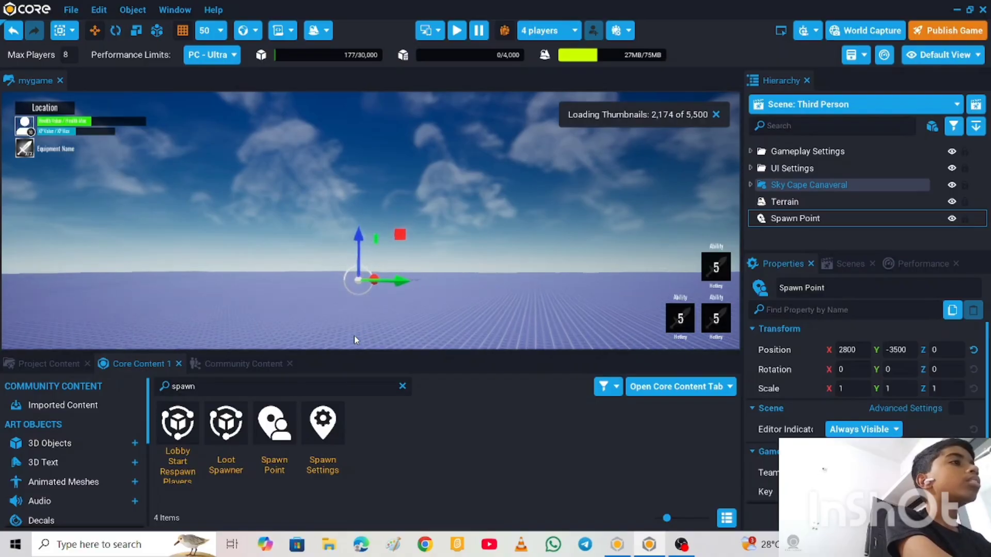
scroll(354, 336, "up", 1)
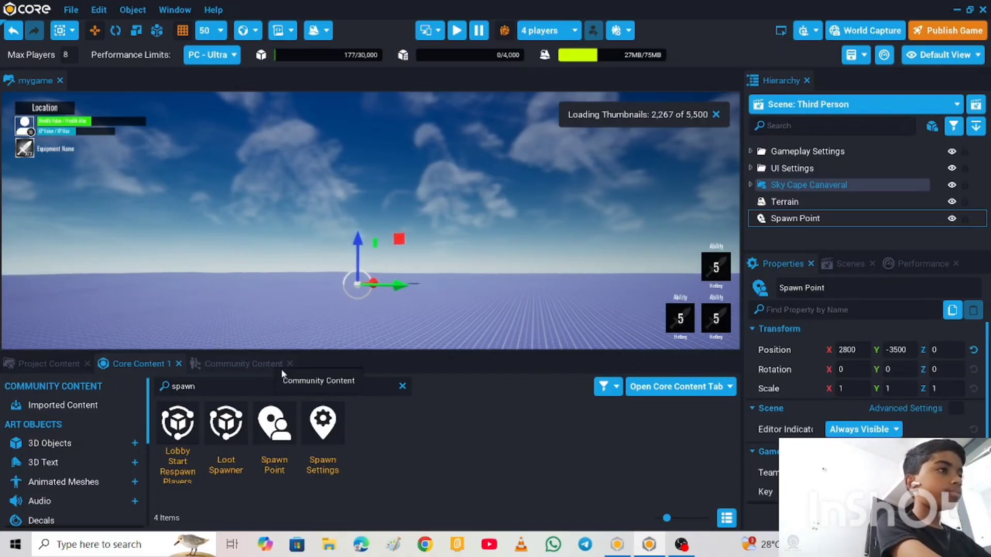
left_click(795, 184)
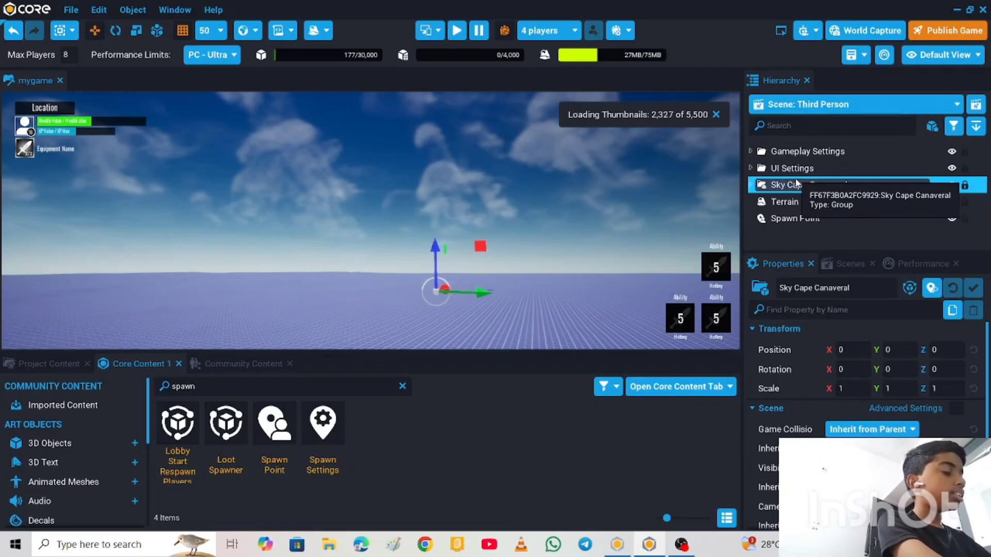
left_click(781, 202)
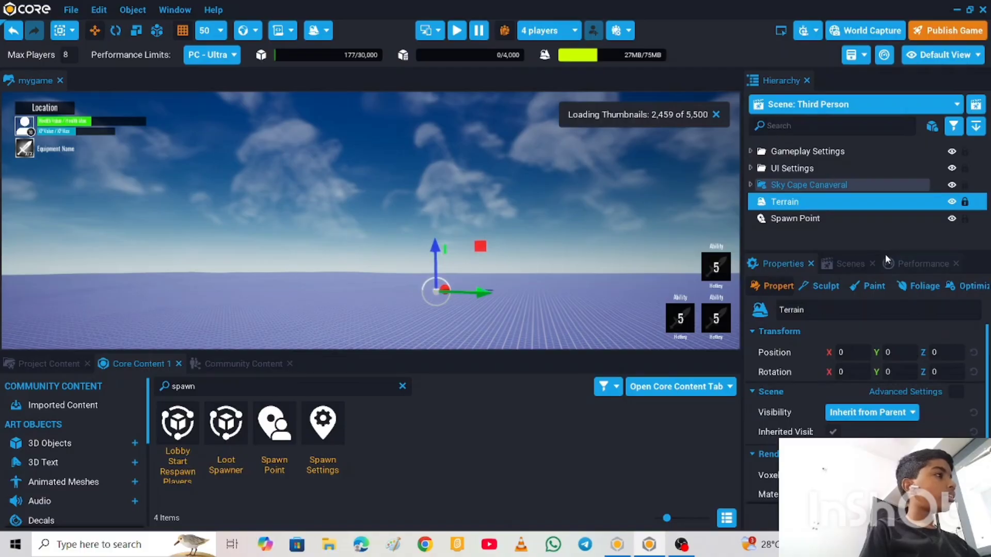
left_click(912, 292)
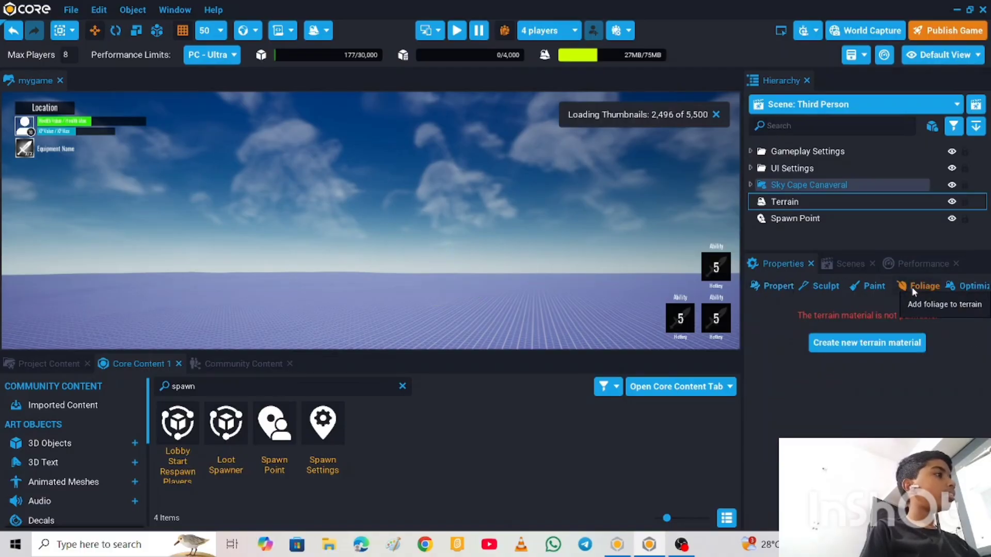
left_click(847, 343)
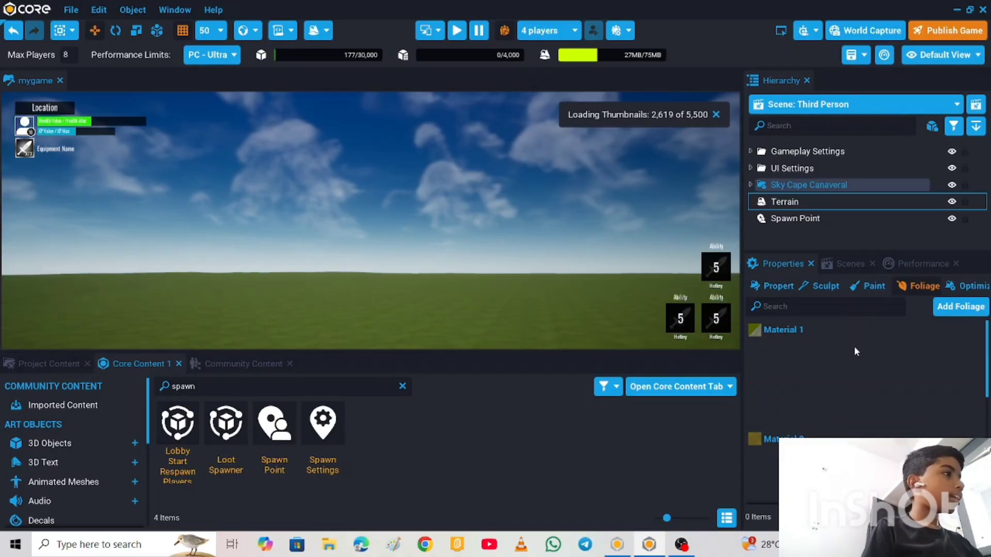
Start adding a foliage mesh to the terrain and search the static meshes for "grass"
left_click(944, 309)
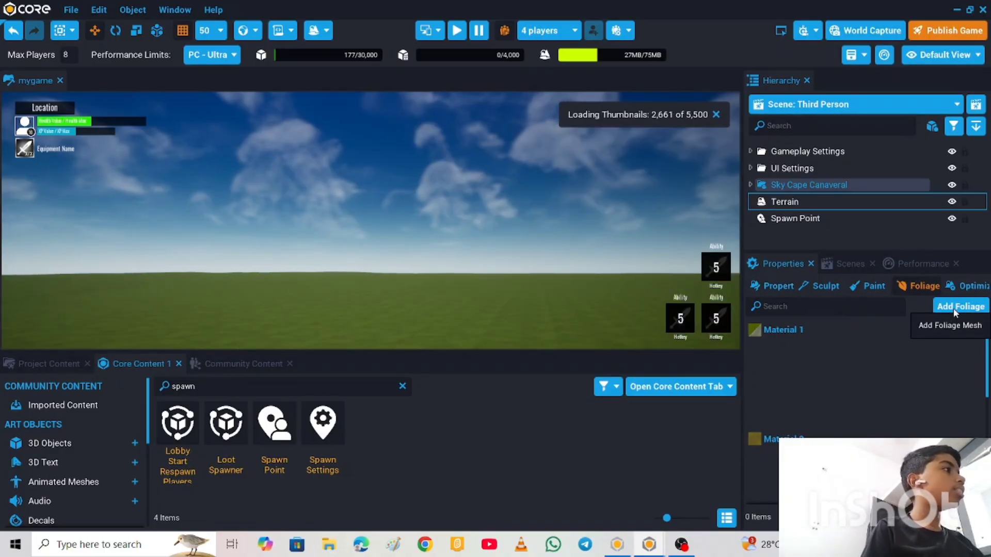
type("g")
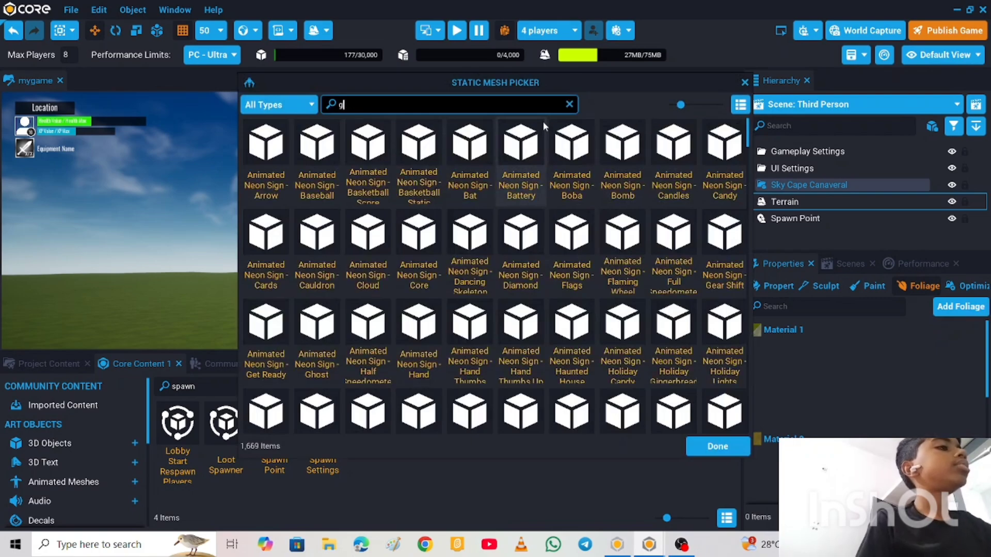
type("a")
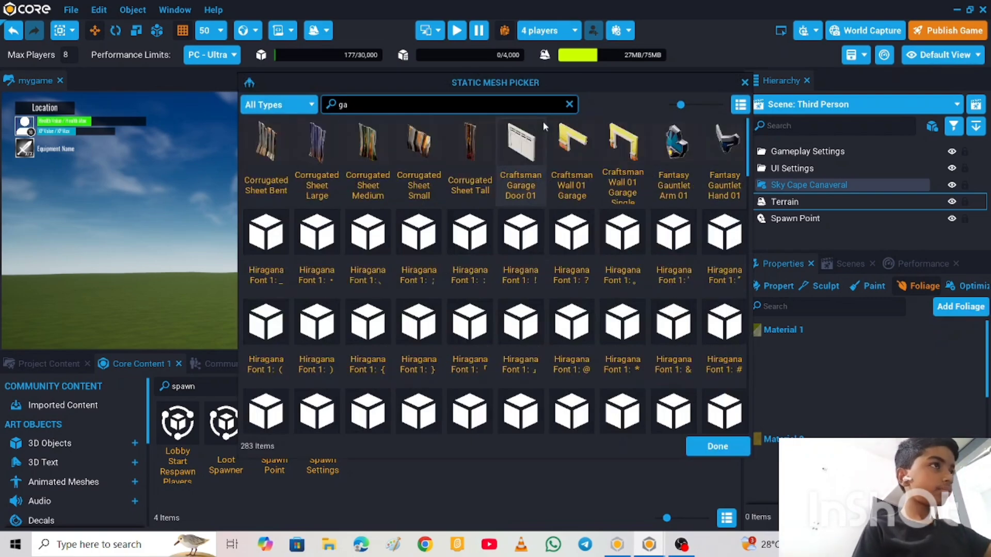
key("BackSpace")
type("r")
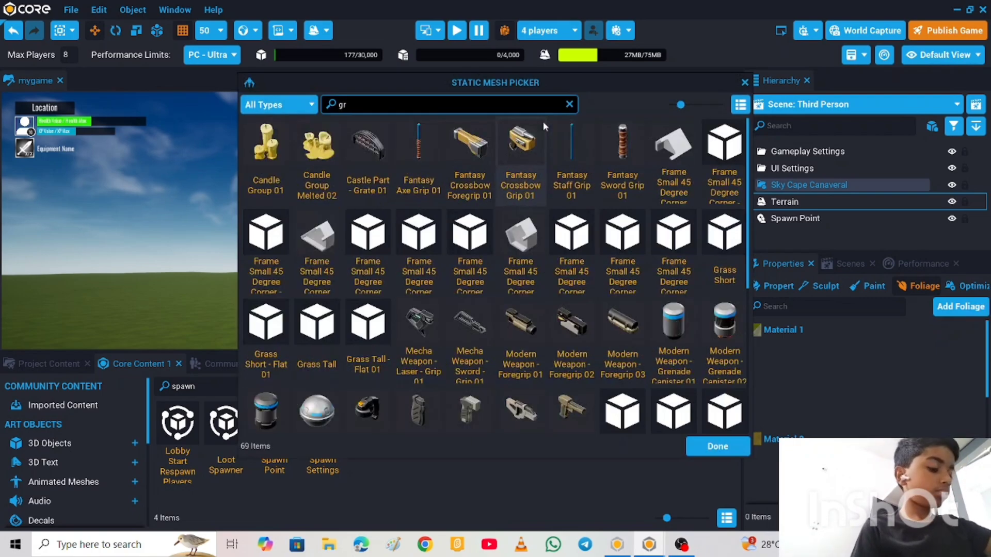
type("ass")
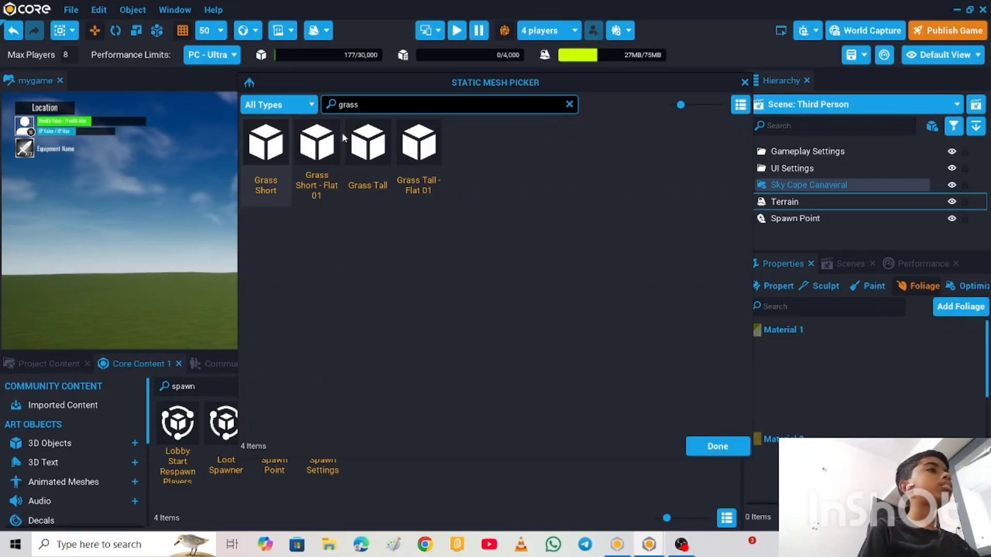
Clear the mesh search and browse the full list of static meshes for suitable foliage
key("BackSpace")
key("BackSpace")
key("BackSpace")
key("BackSpace")
key("BackSpace")
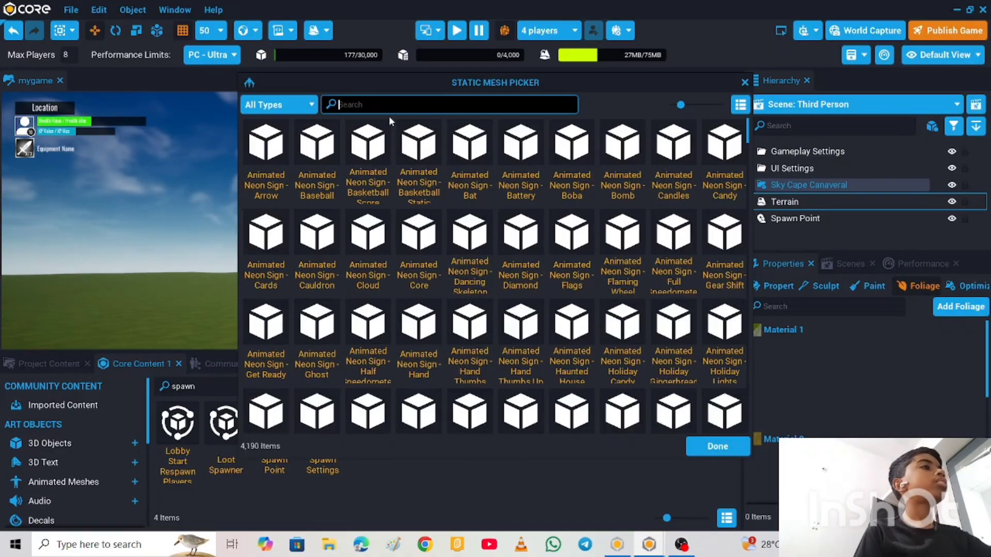
scroll(403, 348, "down", 10)
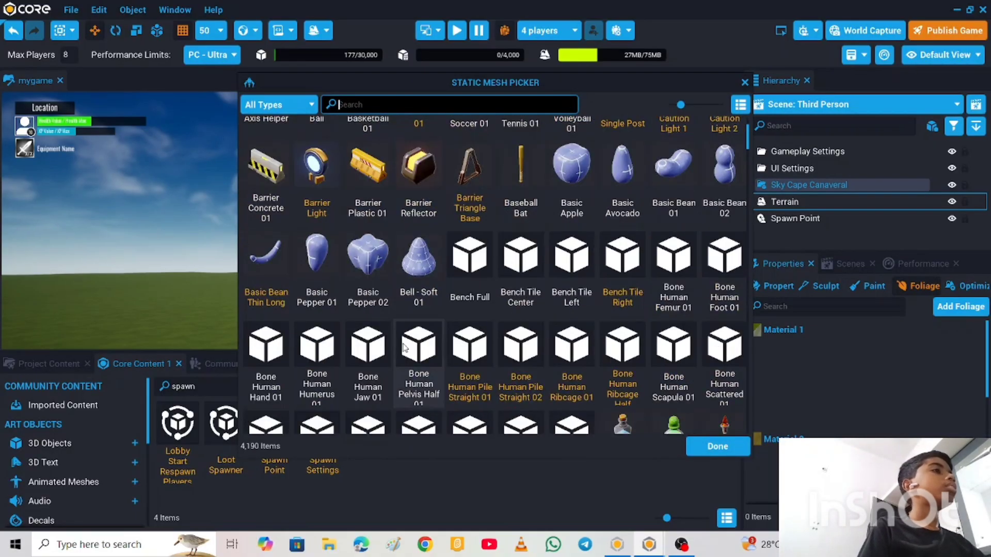
scroll(403, 346, "down", 15)
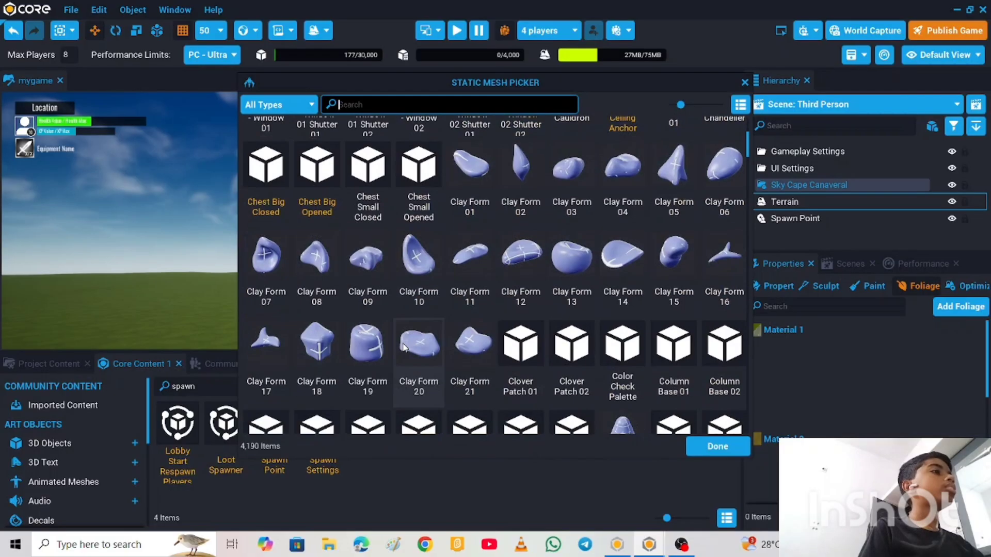
scroll(403, 347, "down", 5)
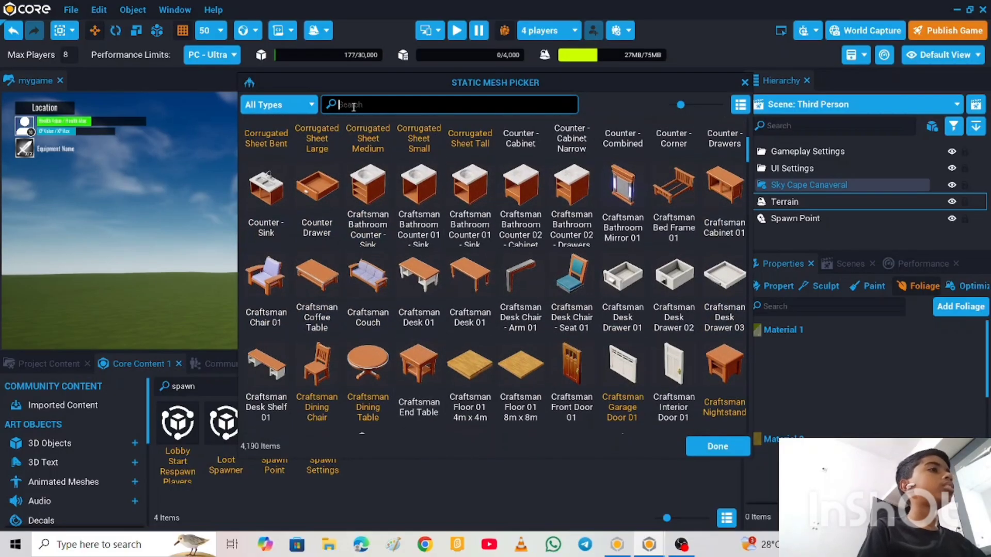
Search the static meshes for "grass" and add Grass Tall - Flat 01 as foliage on the terrain
type("g")
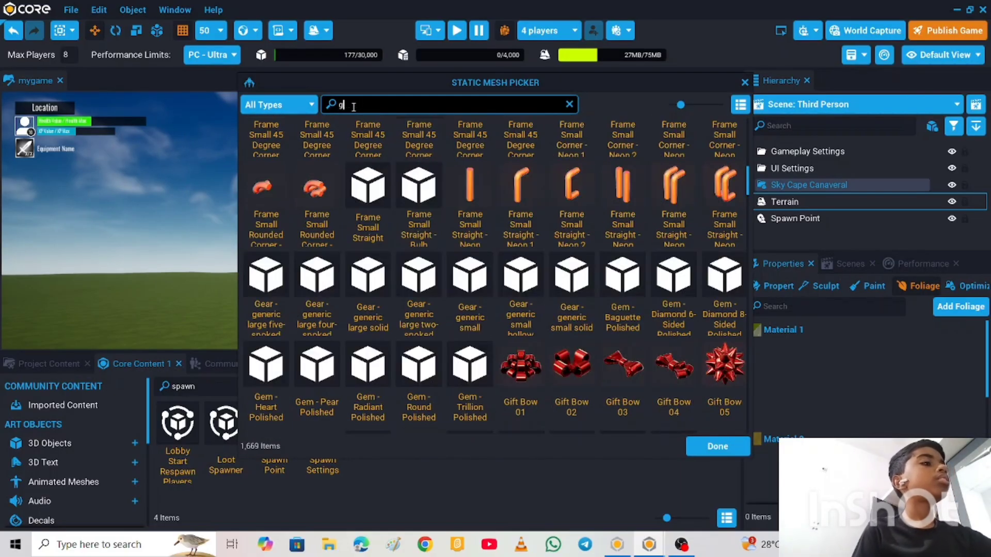
type("ra")
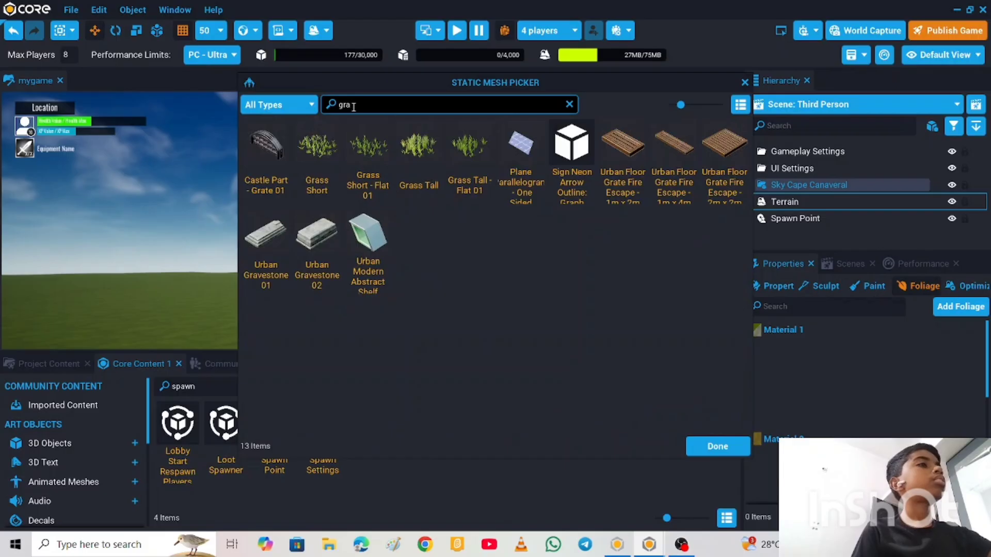
type("ss")
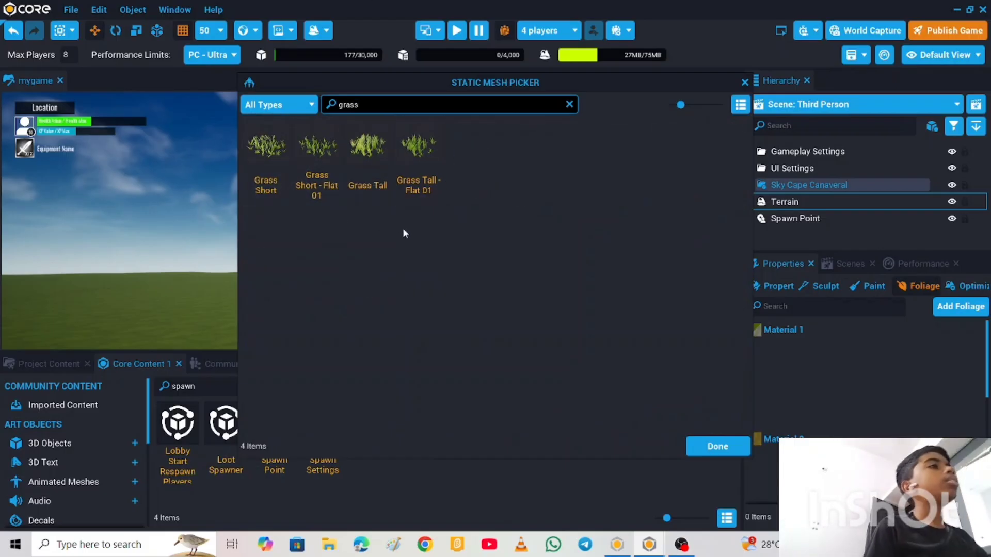
left_click(425, 160)
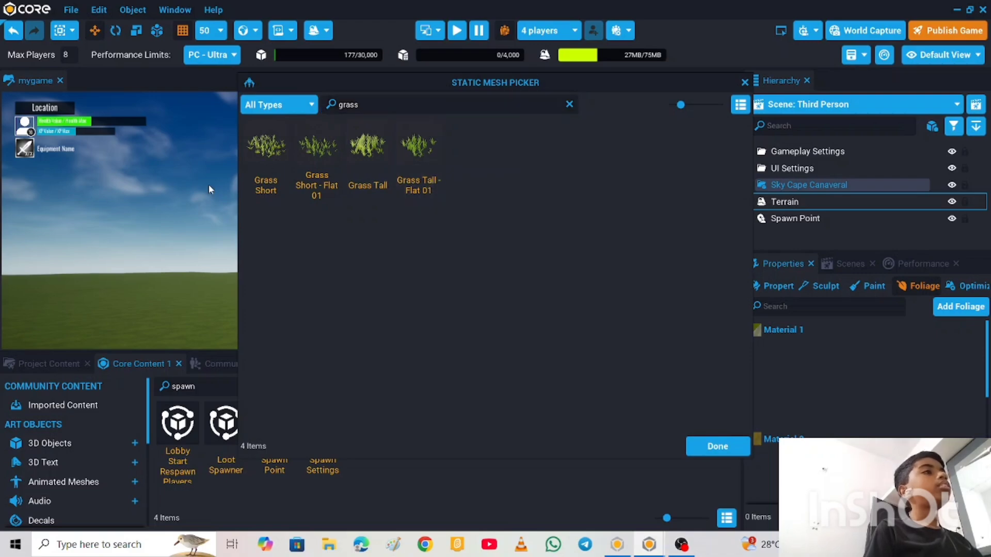
double_click(417, 151)
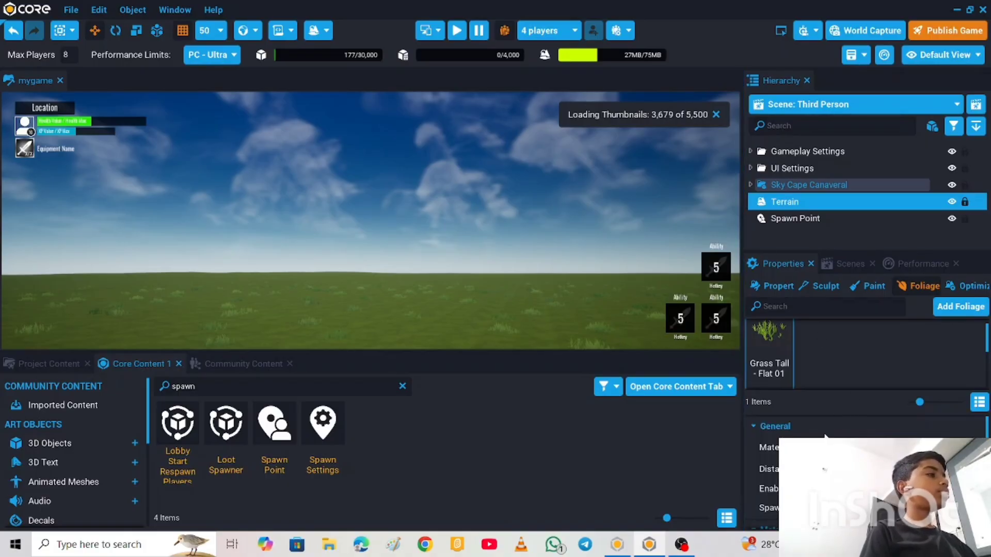
scroll(769, 470, "down", 1)
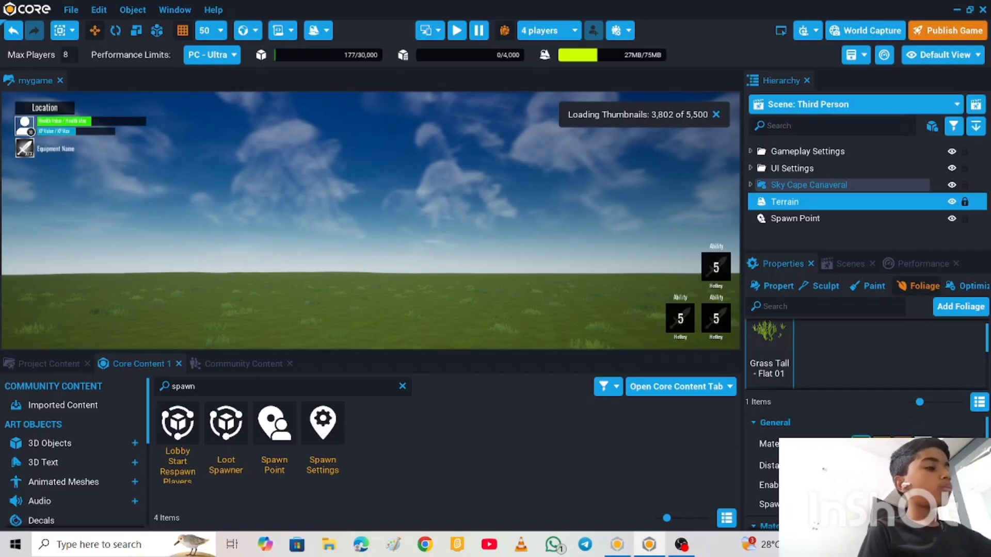
Delete the terrain and the spawn point from the scene, keeping Sky Cape Canaveral
key("Delete")
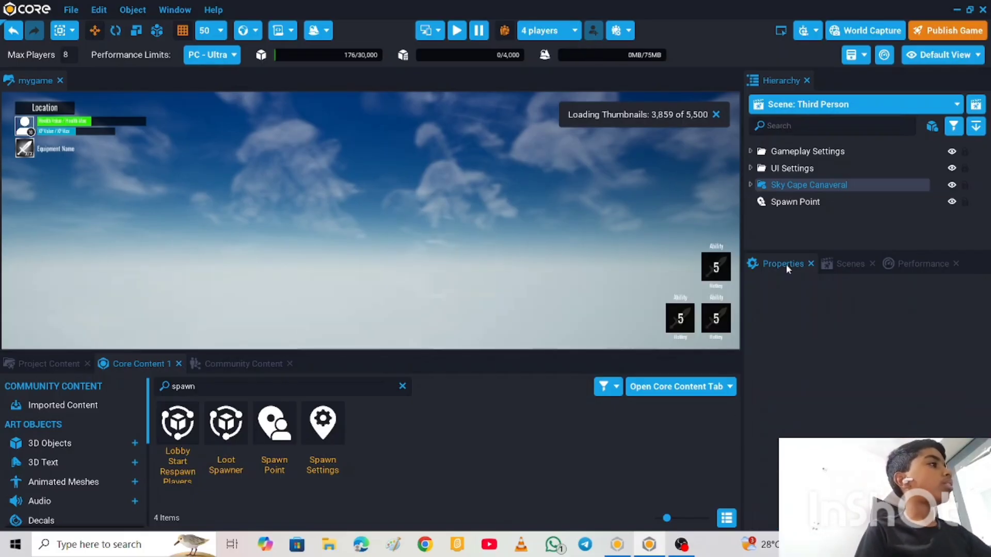
left_click(812, 186)
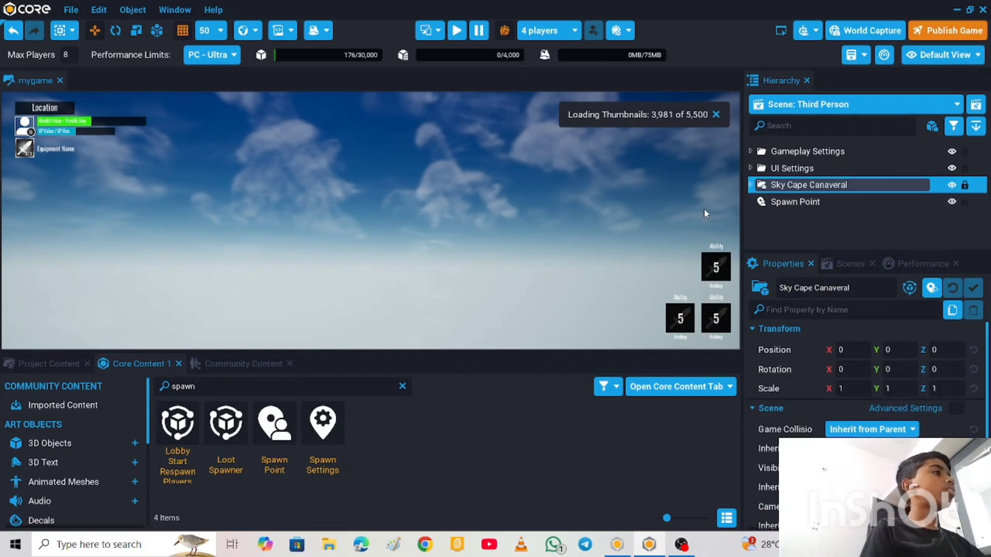
left_click(773, 203)
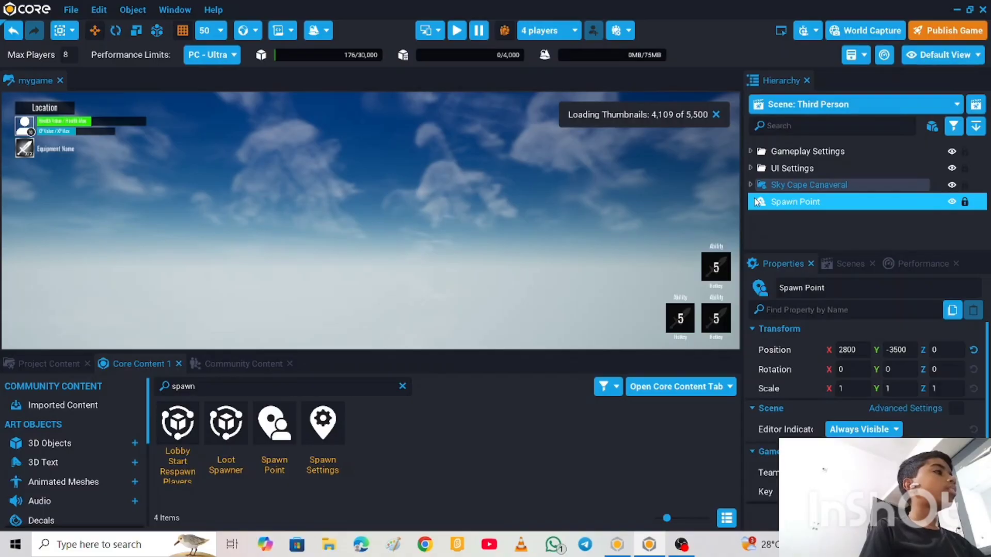
right_click(757, 201)
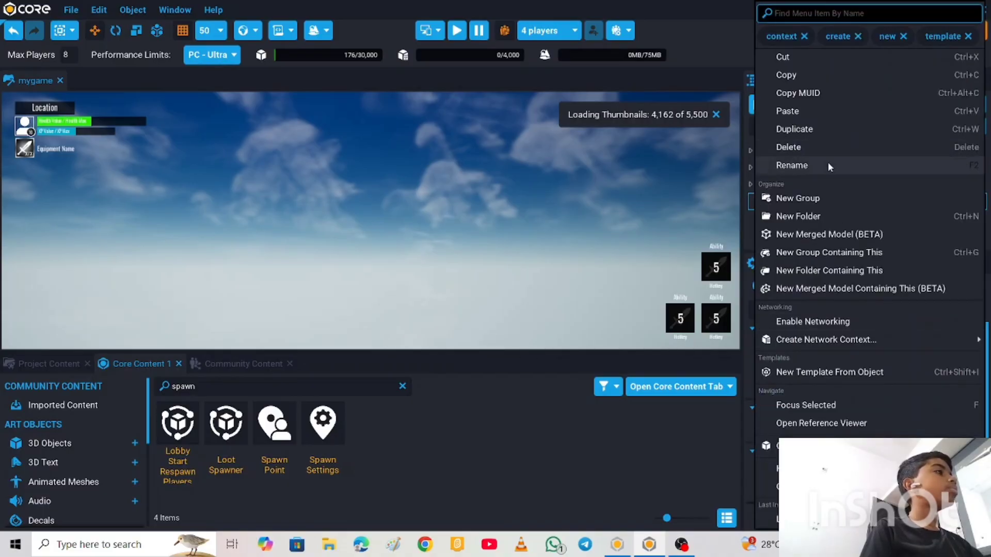
left_click(822, 144)
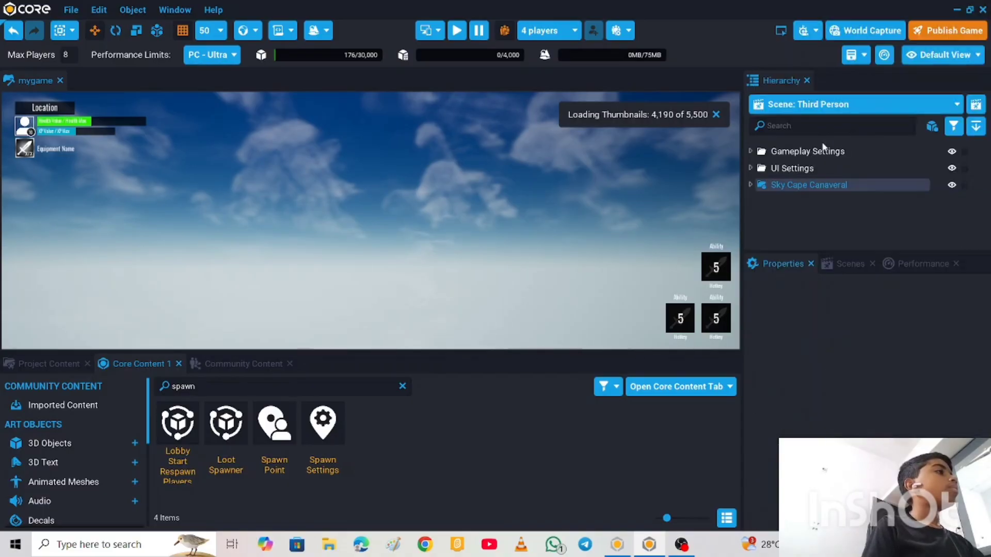
Start generating a new terrain with the Rolling Hills preset and set its main noise height to 2 m
left_click(316, 30)
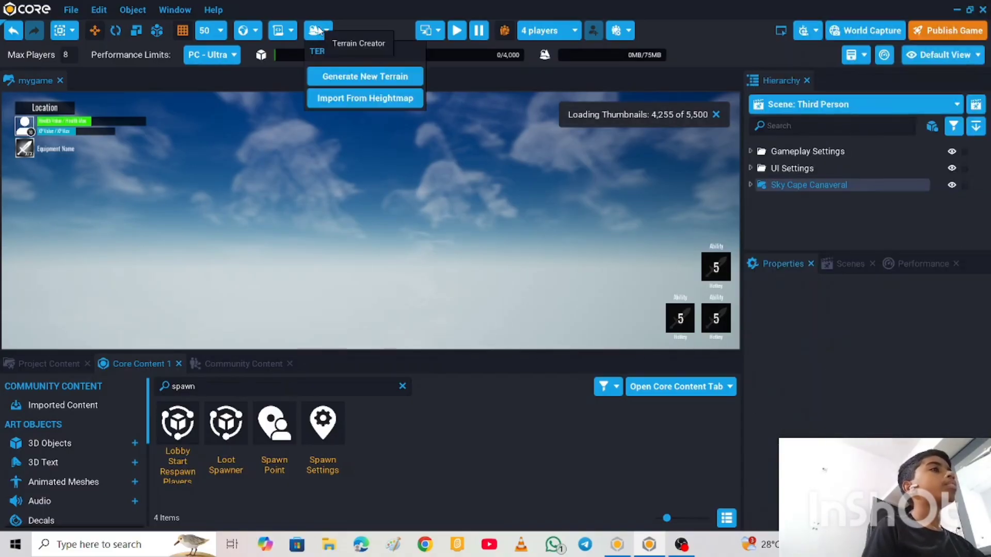
left_click(384, 76)
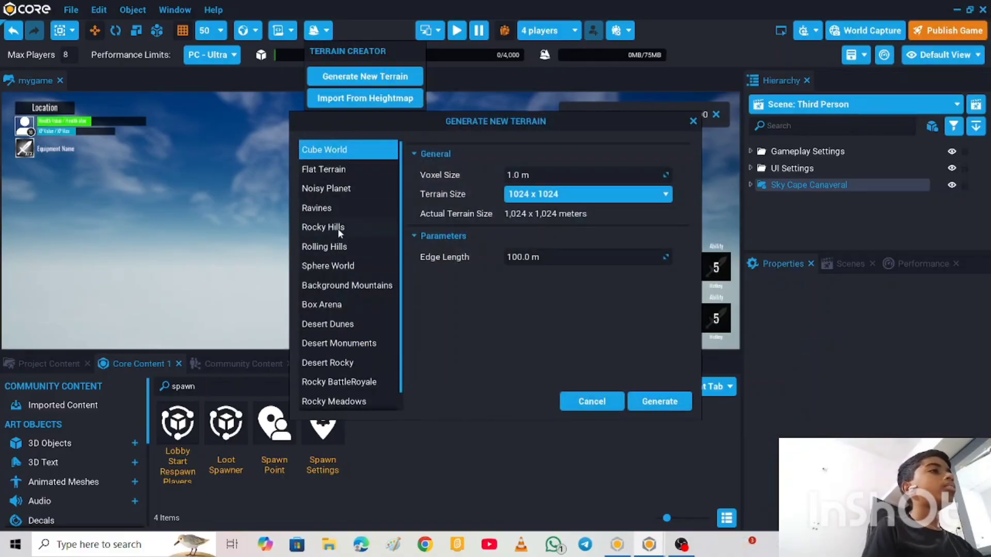
left_click(337, 251)
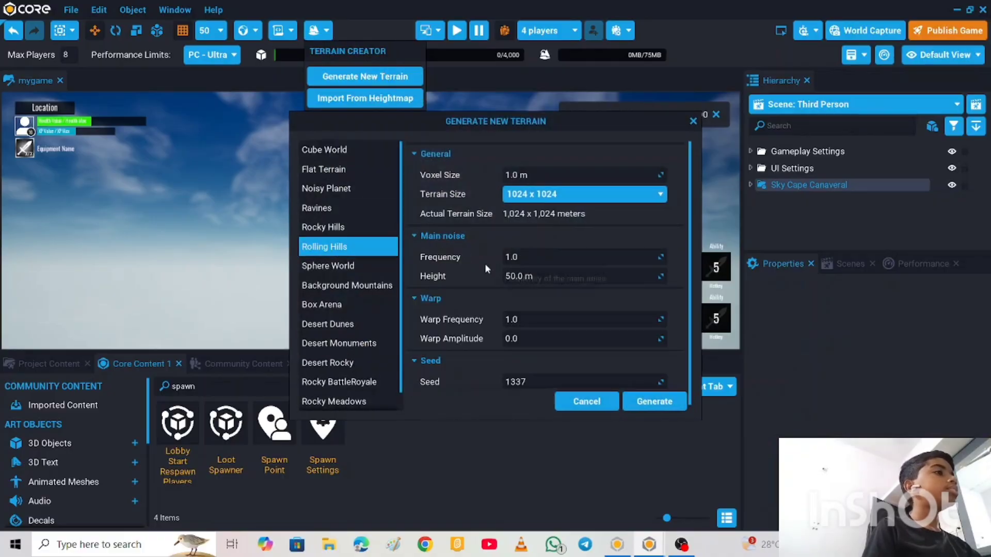
left_click(510, 276)
double_click(512, 276)
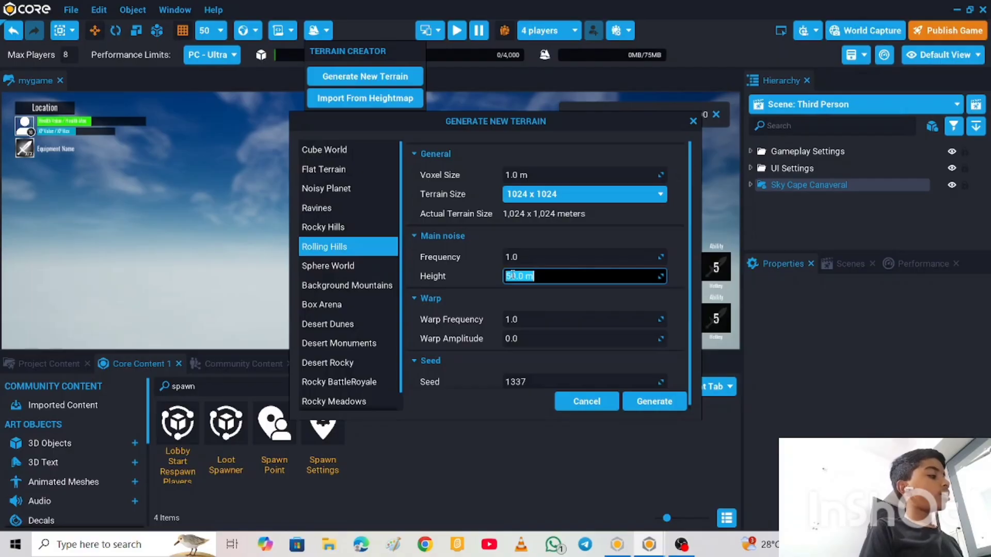
key("BackSpace")
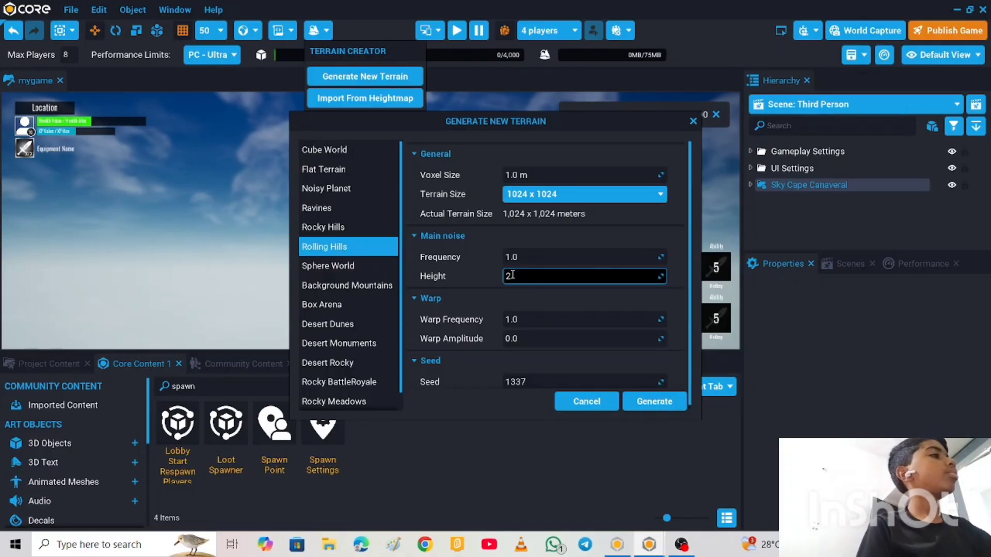
type("2")
key("Return")
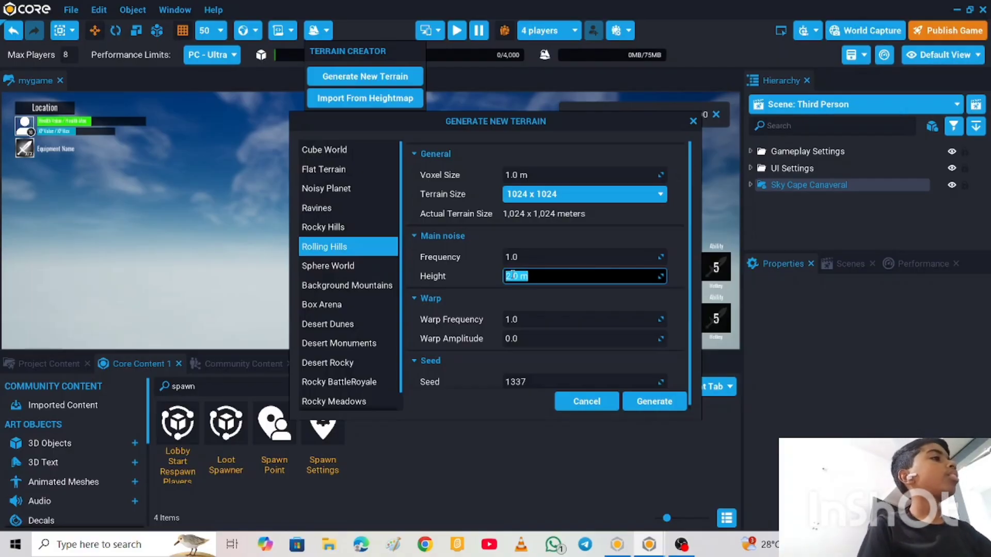
Set the Rolling Hills terrain's voxel size to 0.8 m and generate it
left_click(556, 173)
key("BackSpace")
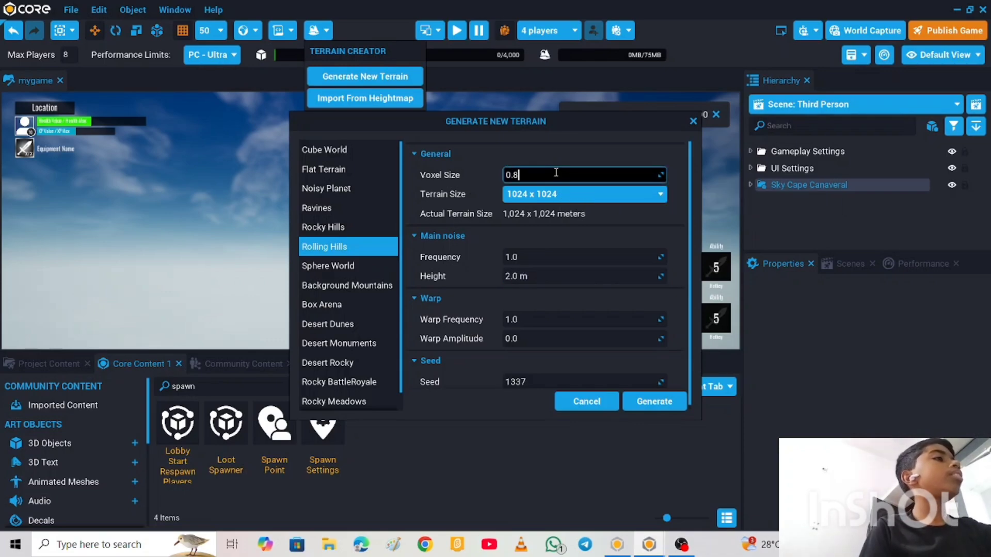
type("0.8")
key("Return")
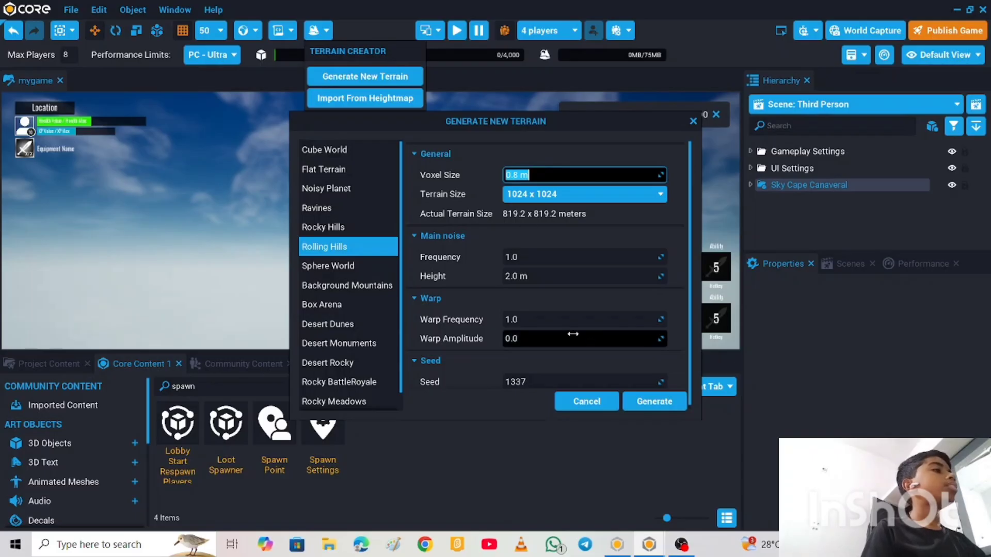
left_click(652, 401)
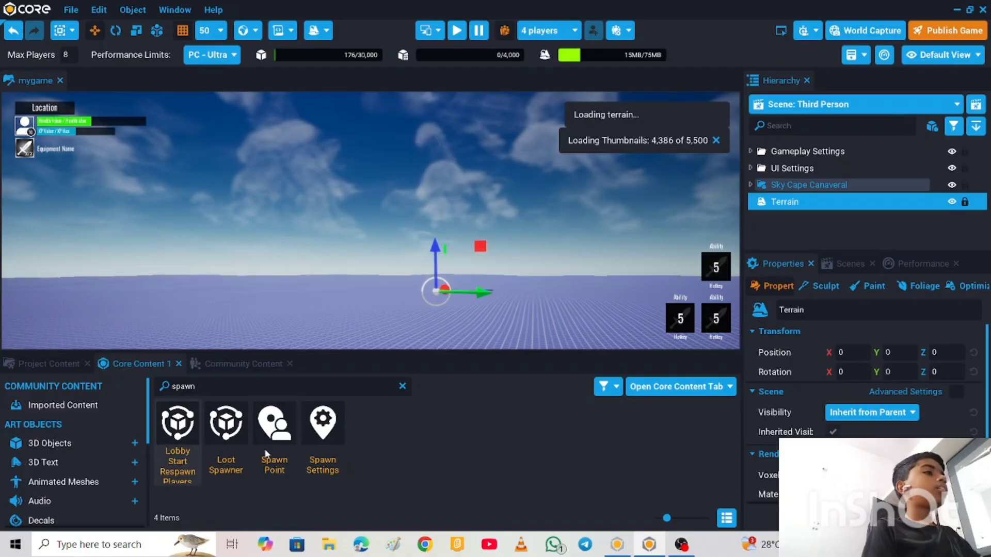
Place a Spawn Point on the terrain and create a new terrain material so the terrain can take foliage
left_click_drag(266, 454, 347, 315)
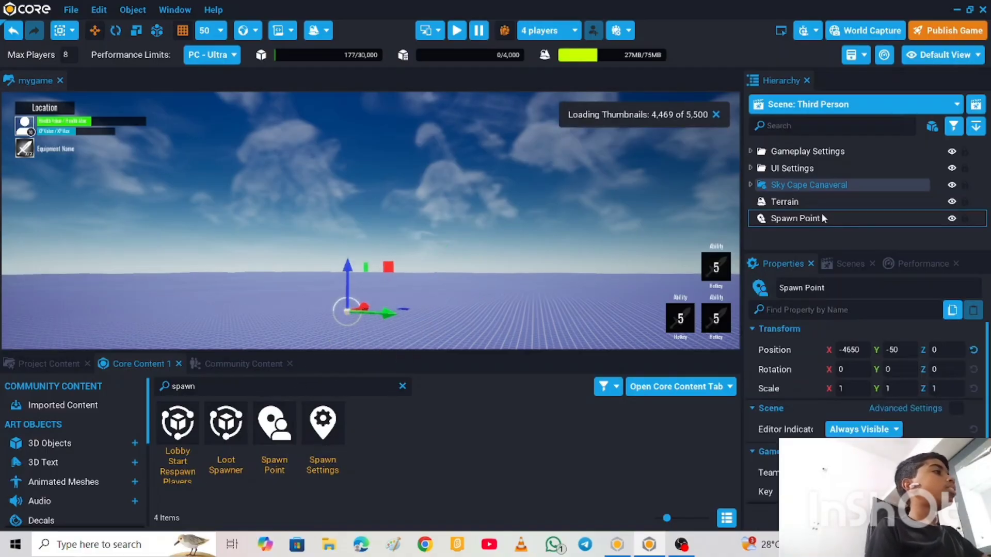
left_click(816, 201)
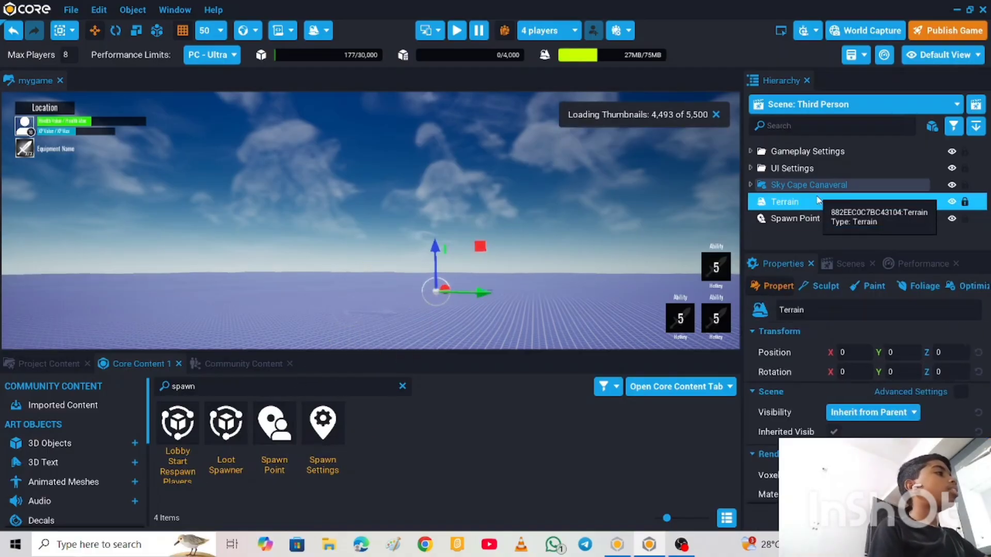
left_click(915, 279)
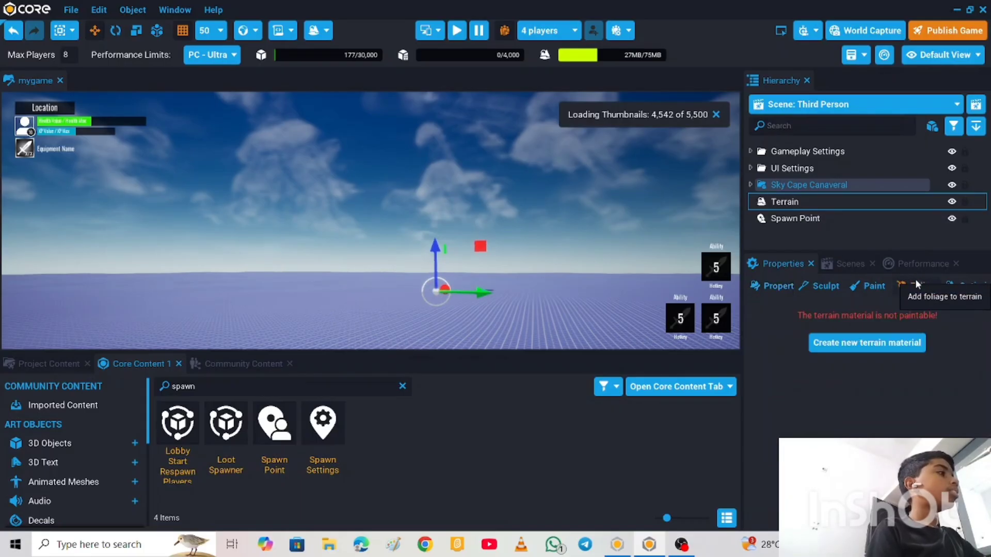
left_click(888, 335)
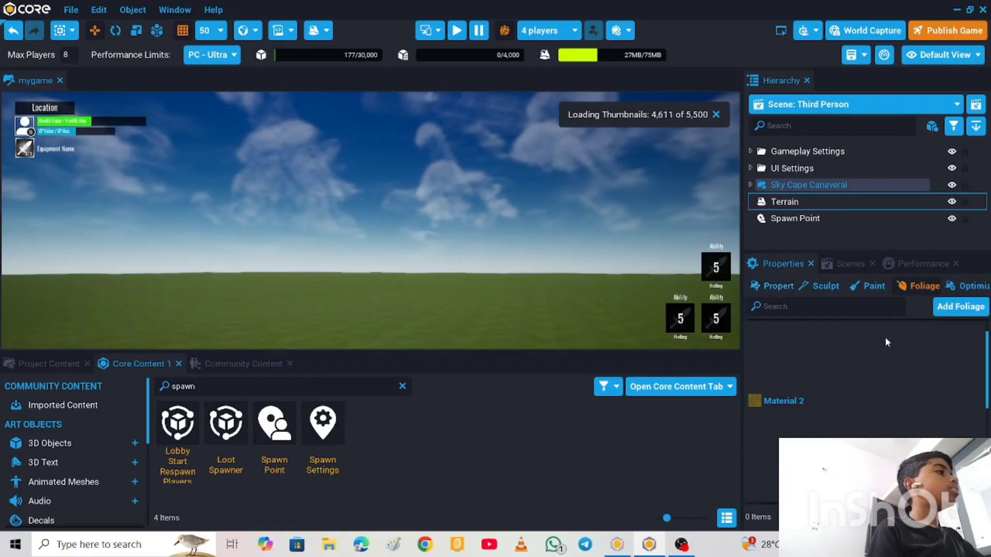
Search the static meshes for "grass" and add Grass Short as foliage on the terrain
left_click(980, 305)
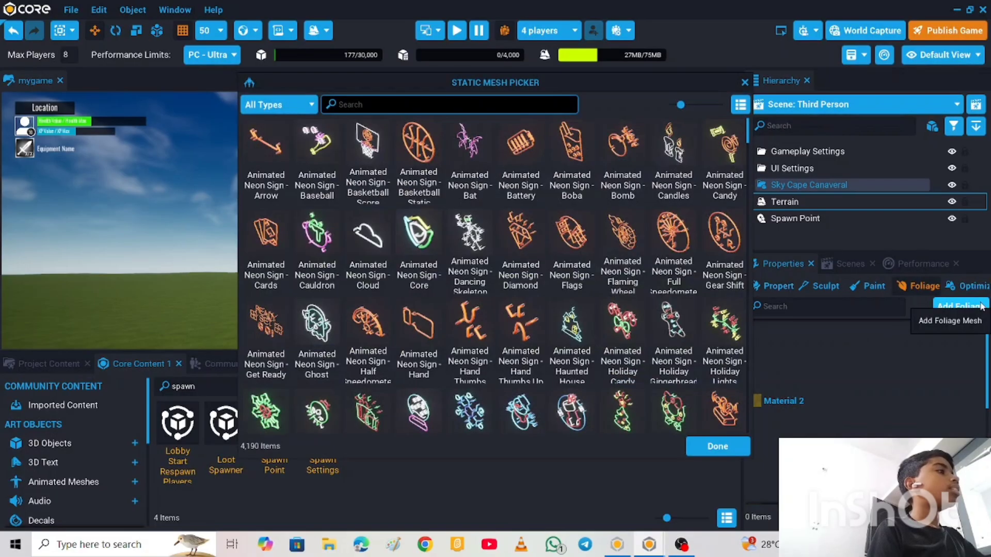
type("g")
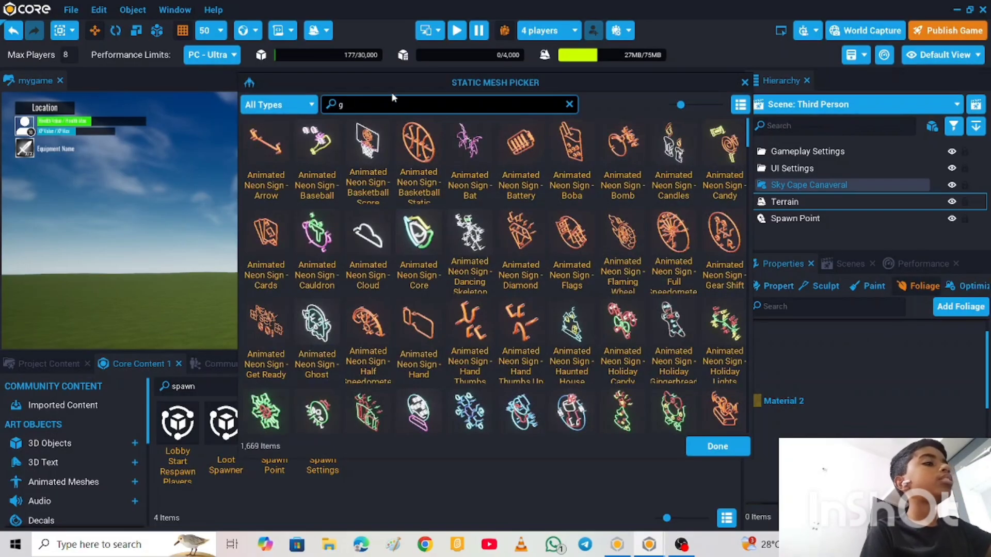
type("rass")
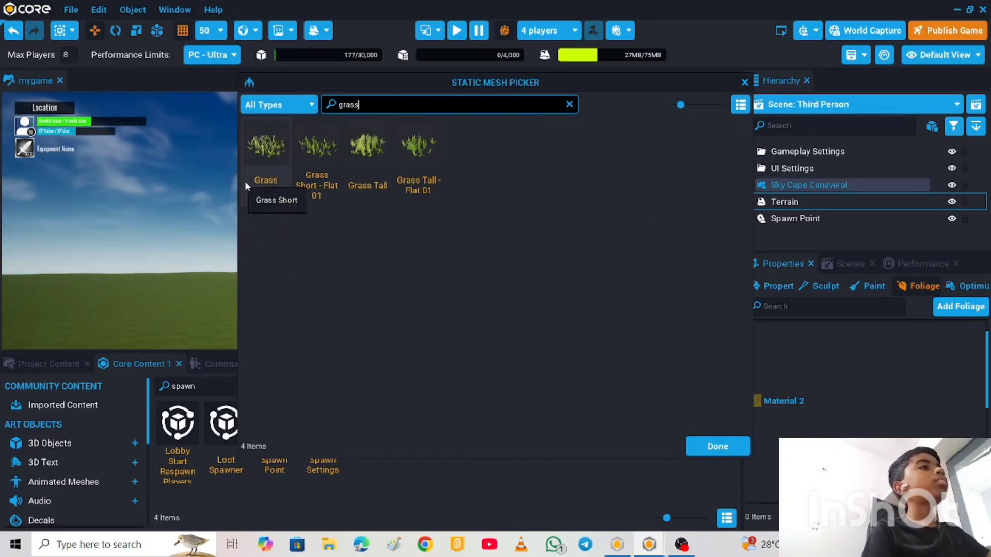
double_click(262, 172)
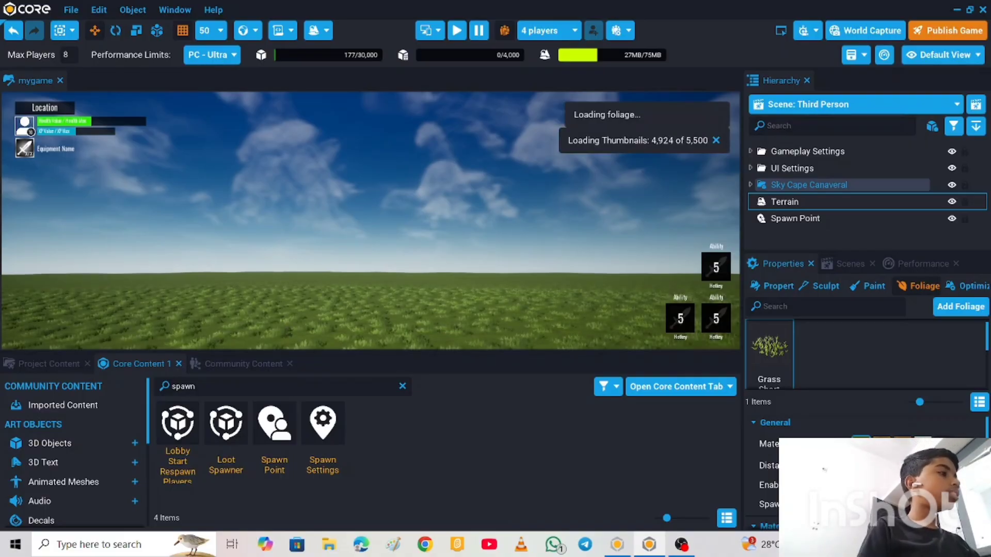
Enable the advanced options in the spawn settings of the Grass Short foliage
scroll(764, 465, "down", 3)
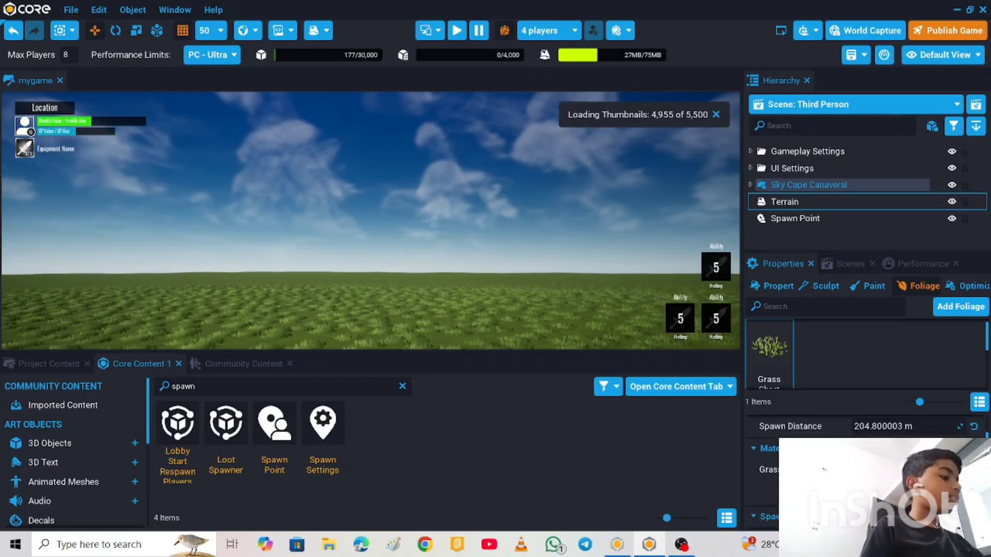
scroll(764, 465, "down", 3)
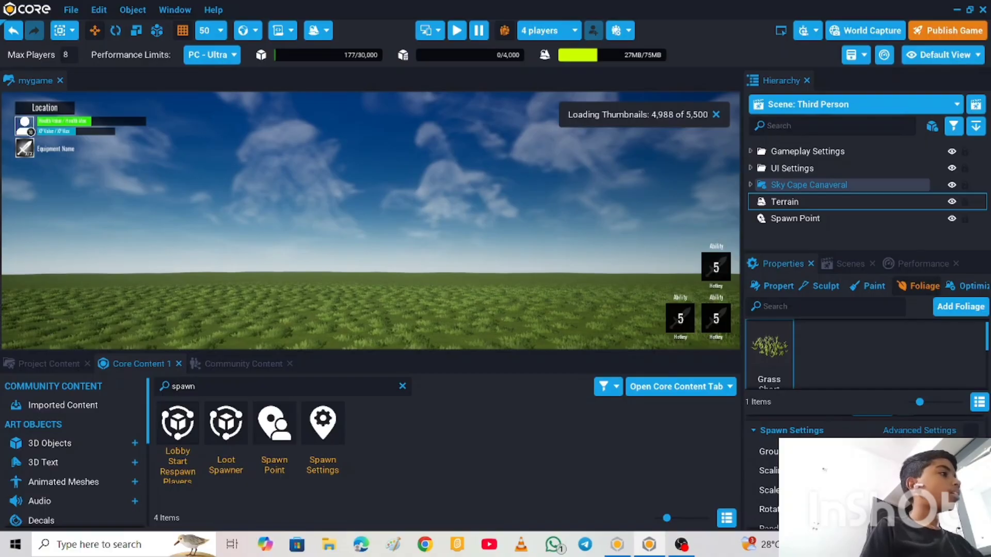
left_click(970, 432)
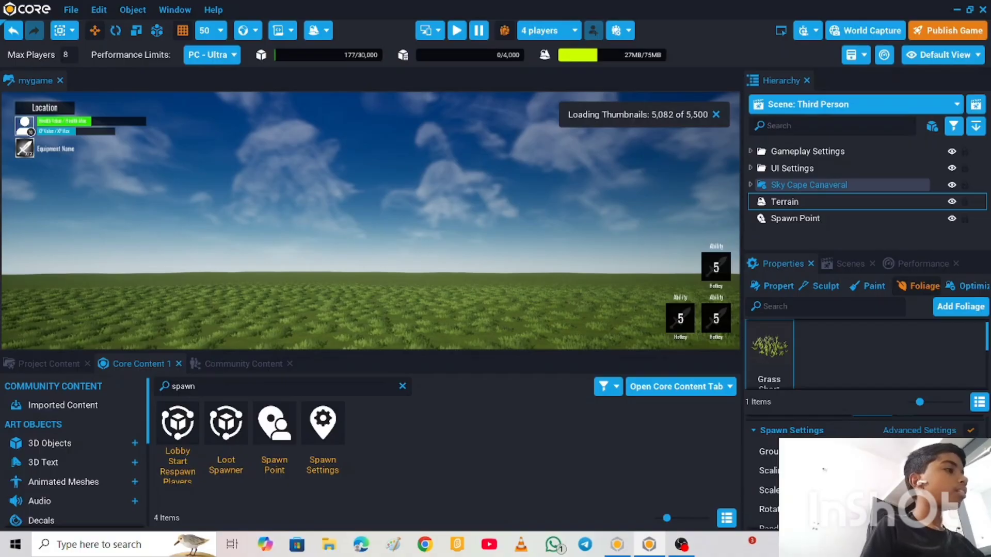
scroll(805, 475, "down", 5)
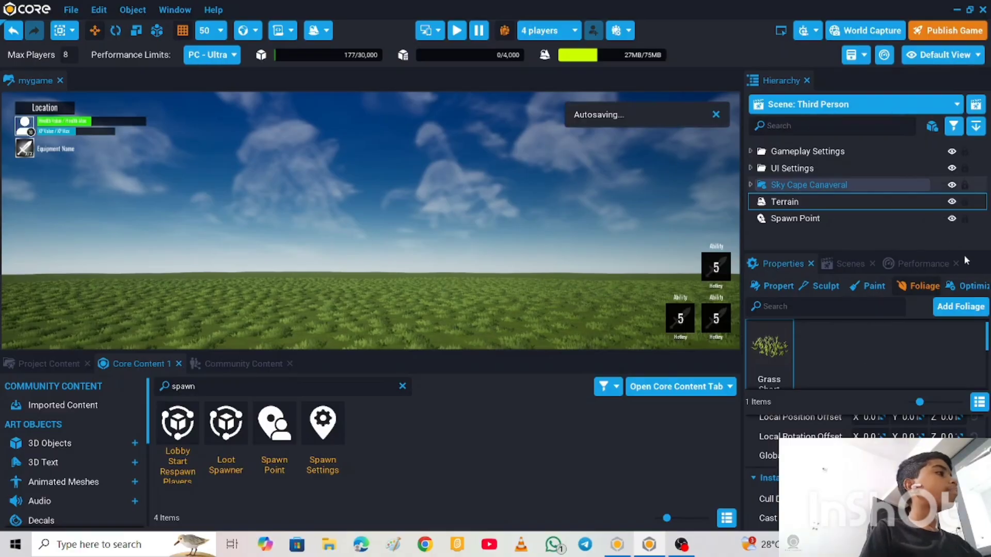
Search the static meshes for "tree" and add Tree Redwood Medium as foliage on the terrain
left_click(974, 307)
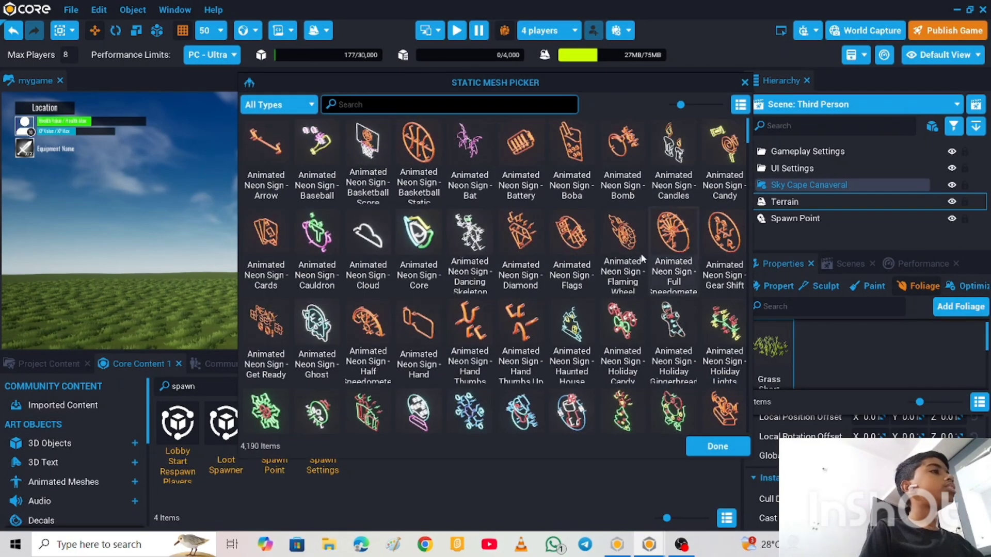
type("tree")
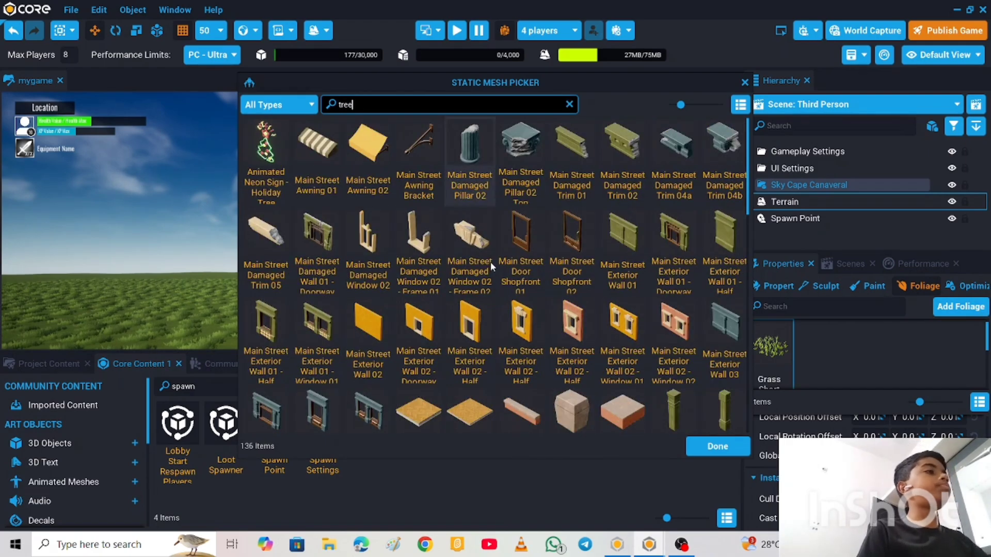
scroll(490, 261, "down", 8)
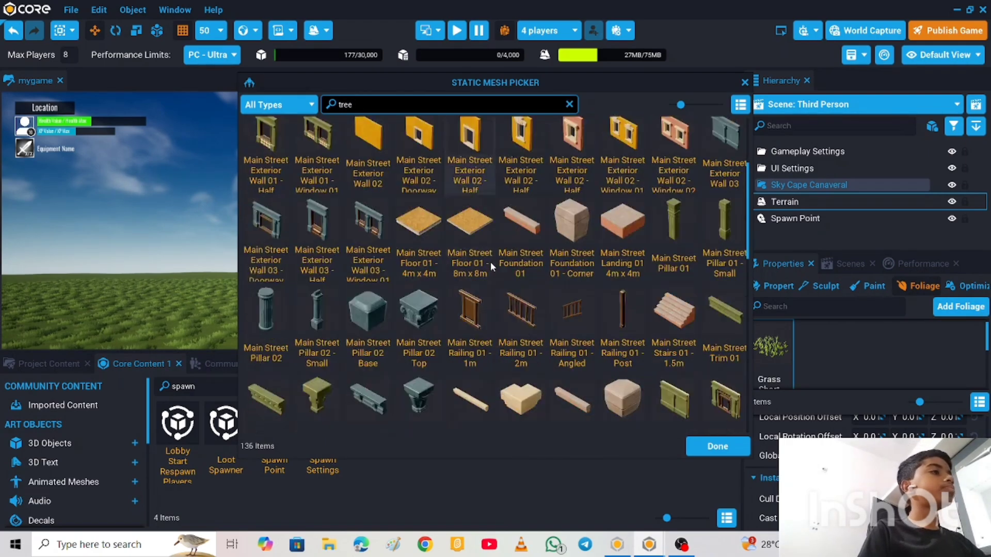
scroll(490, 261, "down", 8)
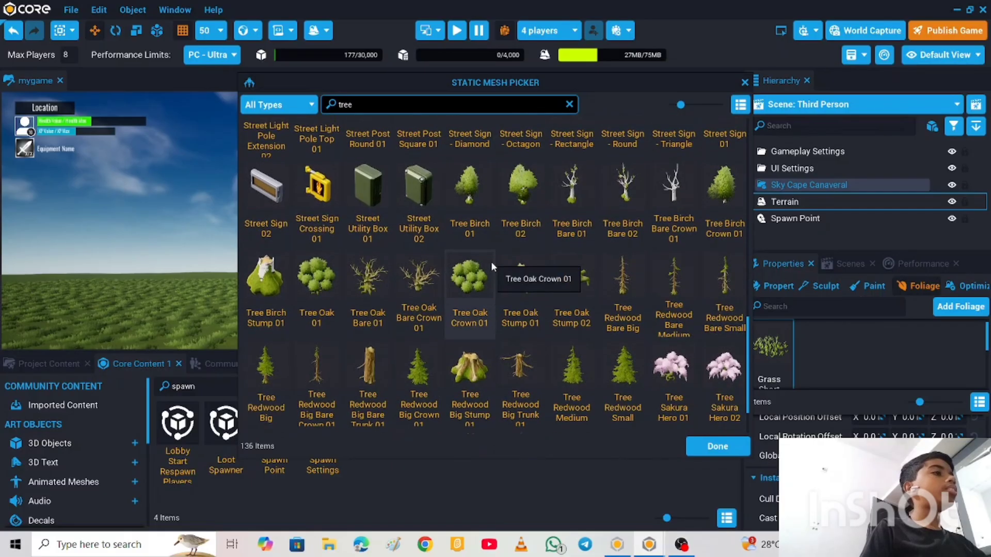
scroll(491, 262, "down", 2)
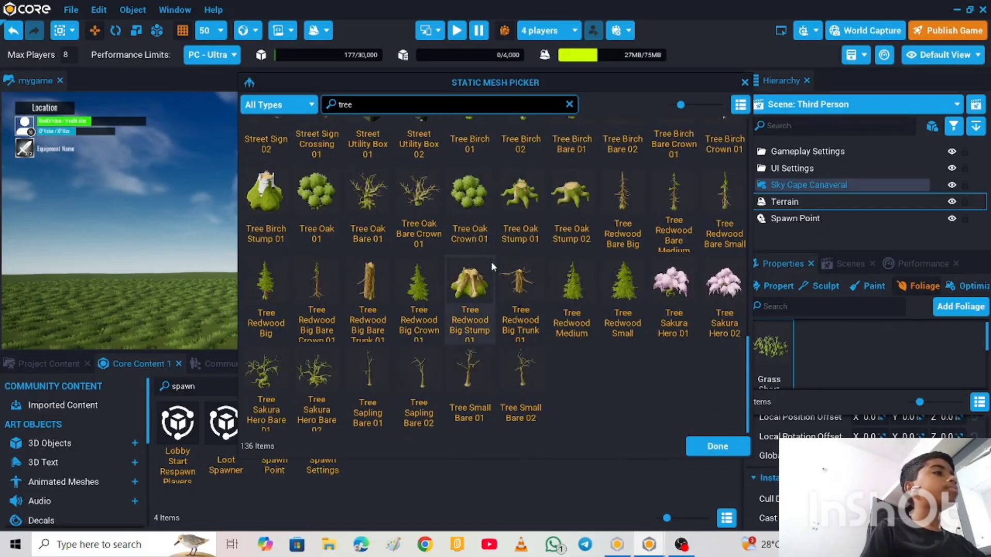
double_click(573, 289)
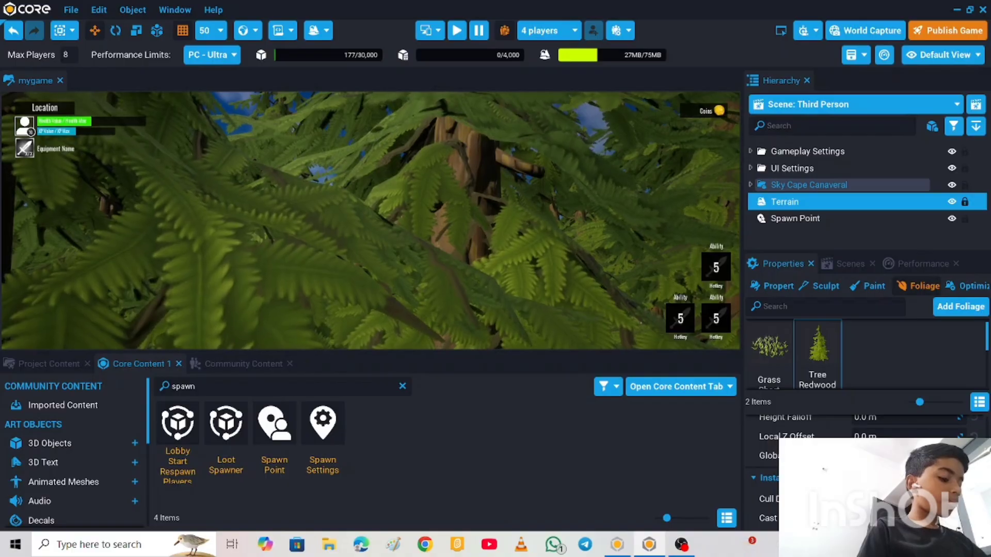
key("Escape")
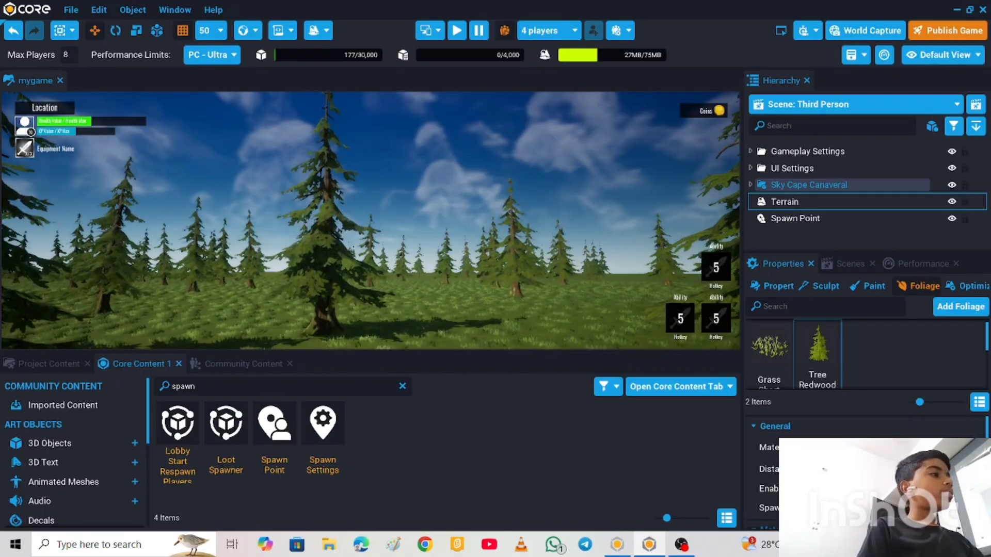
scroll(865, 429, "down", 3)
scroll(865, 428, "up", 3)
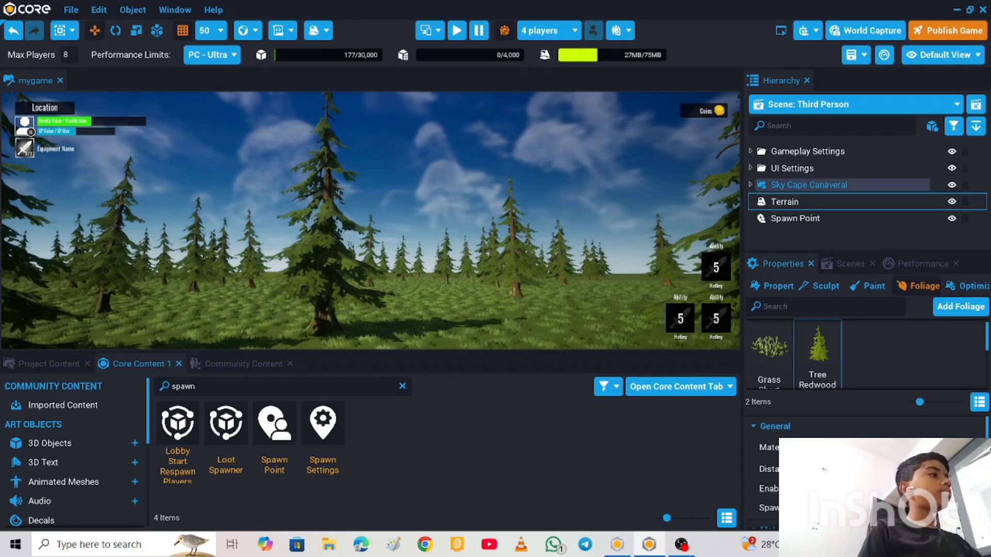
Search the static meshes for "tree" and add Tree Redwood Small as foliage on the terrain
left_click(961, 308)
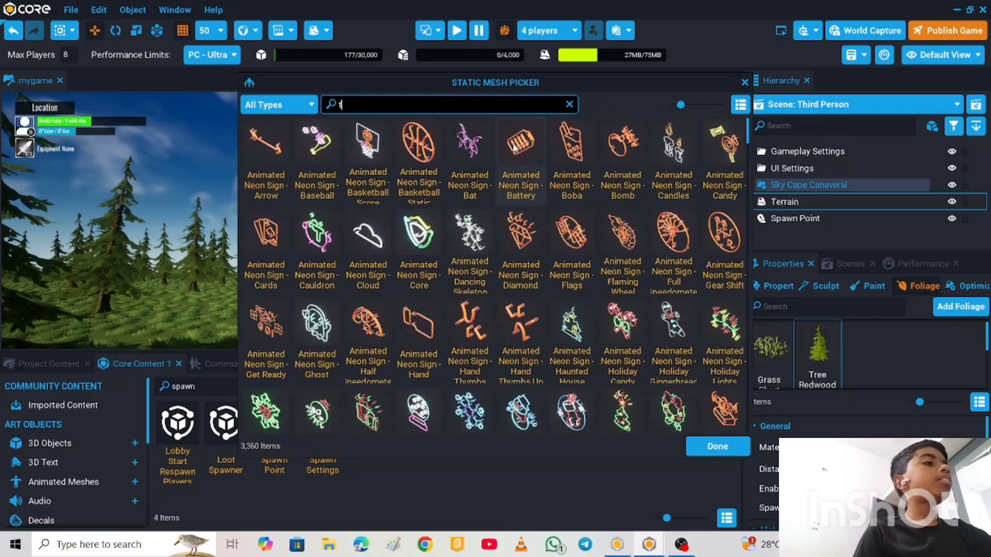
type("tree")
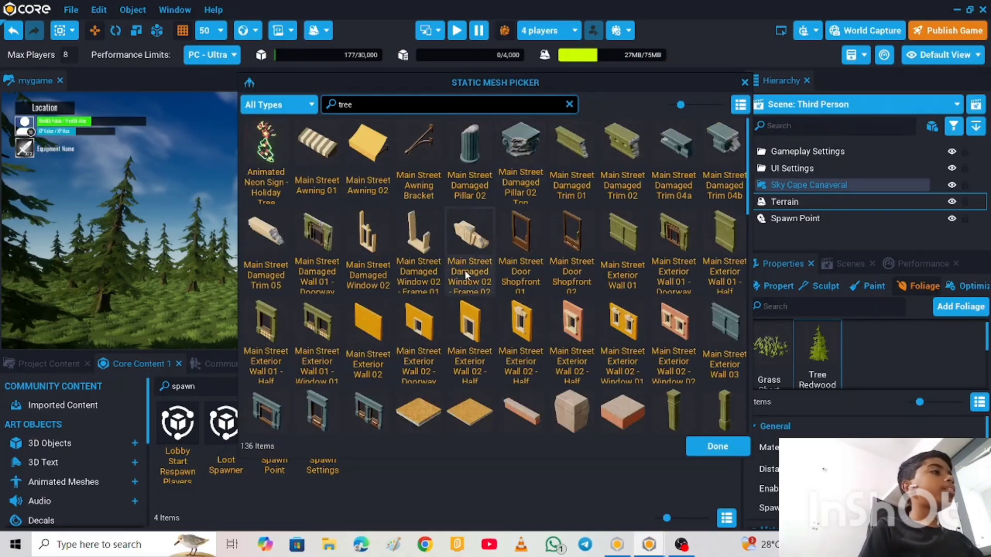
scroll(464, 270, "down", 12)
scroll(464, 271, "down", 3)
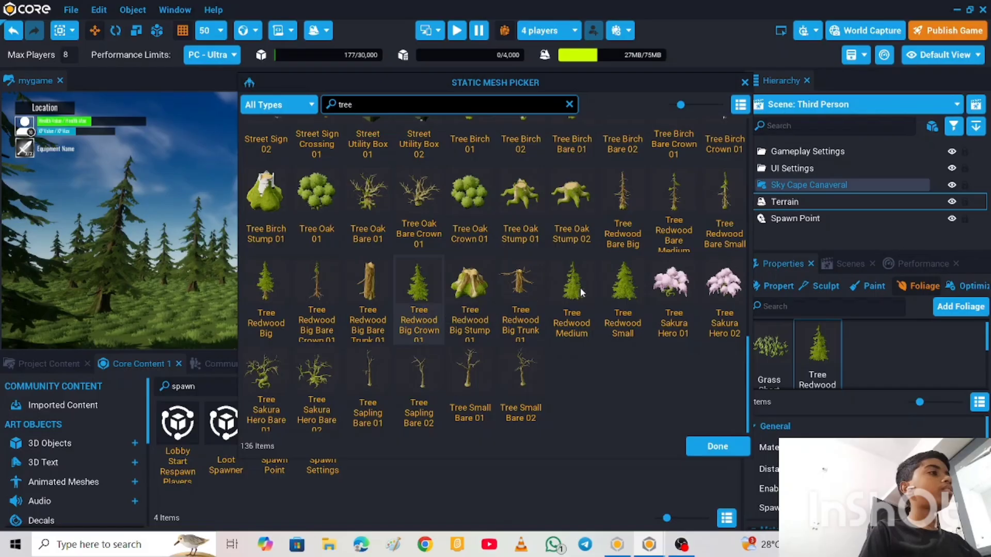
double_click(615, 294)
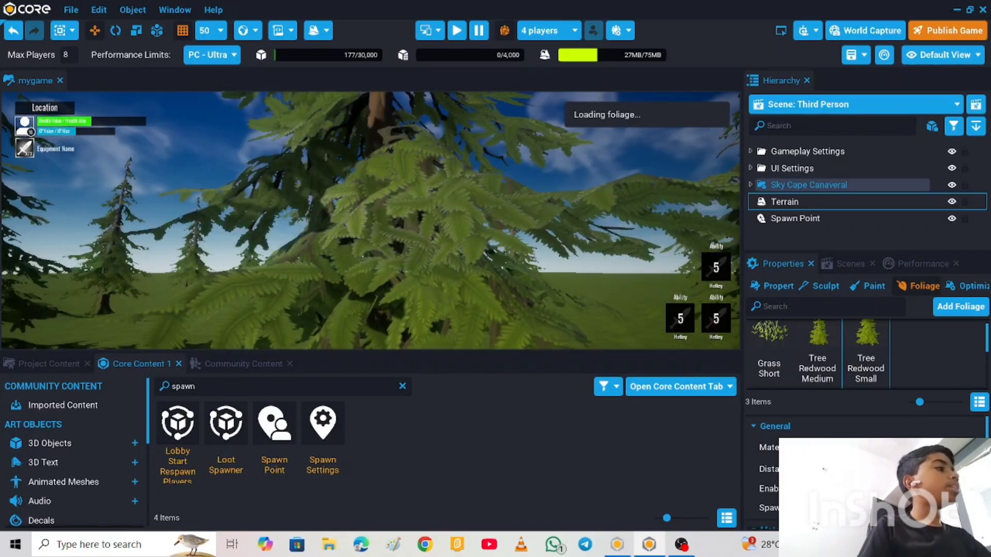
scroll(866, 434, "down", 3)
scroll(866, 434, "down", 3)
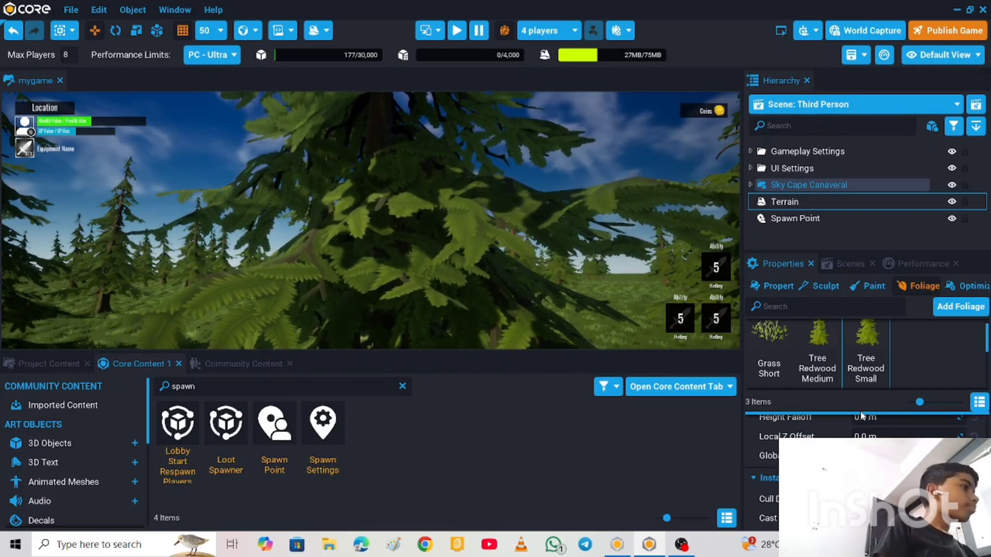
Search the static meshes for "tree" and add Tree Redwood Big Crown 01 as foliage on the terrain
left_click(964, 306)
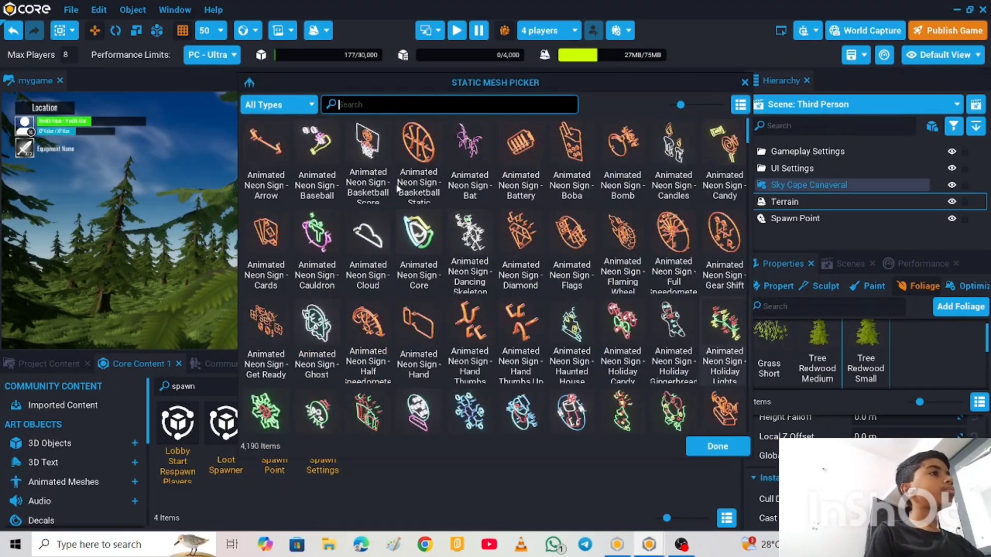
type("tree")
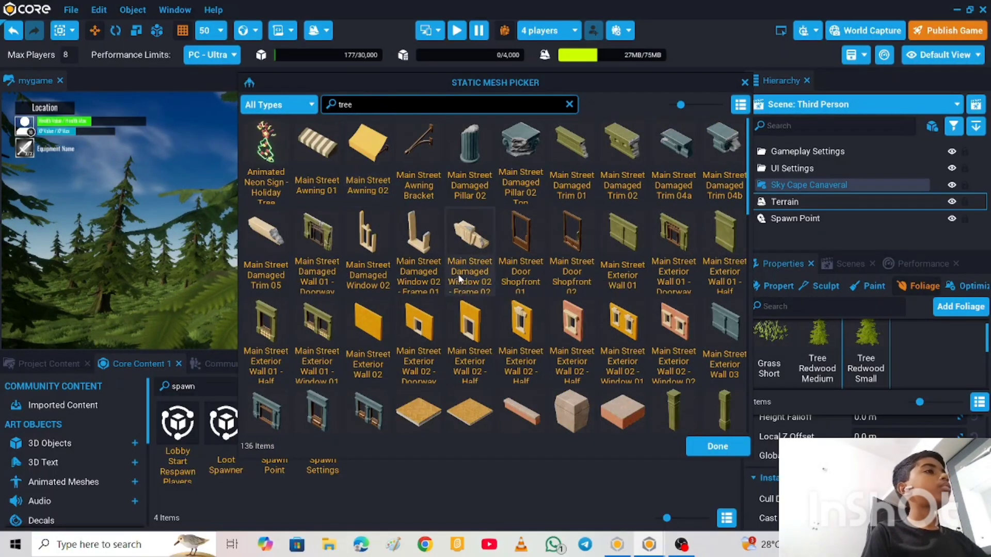
scroll(459, 279, "down", 10)
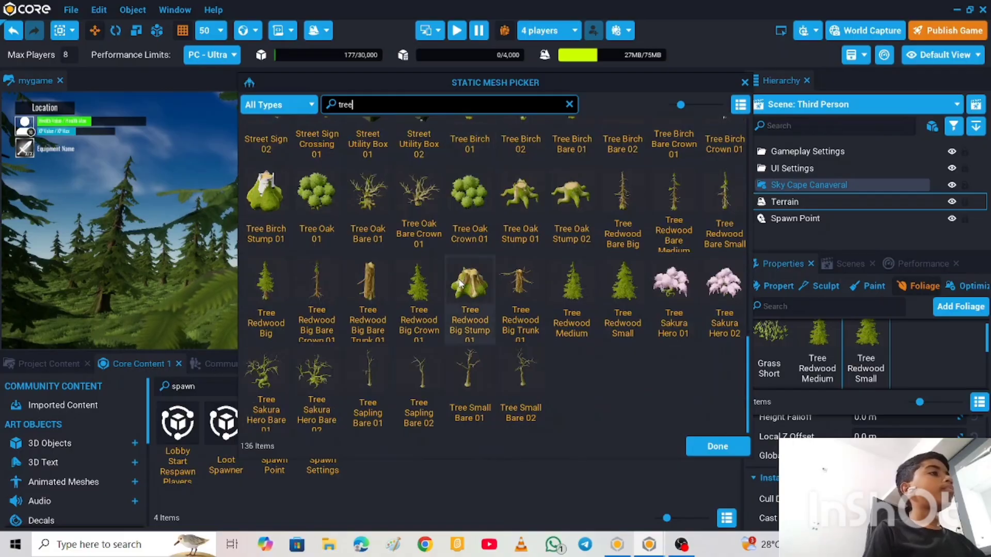
scroll(459, 279, "up", 1)
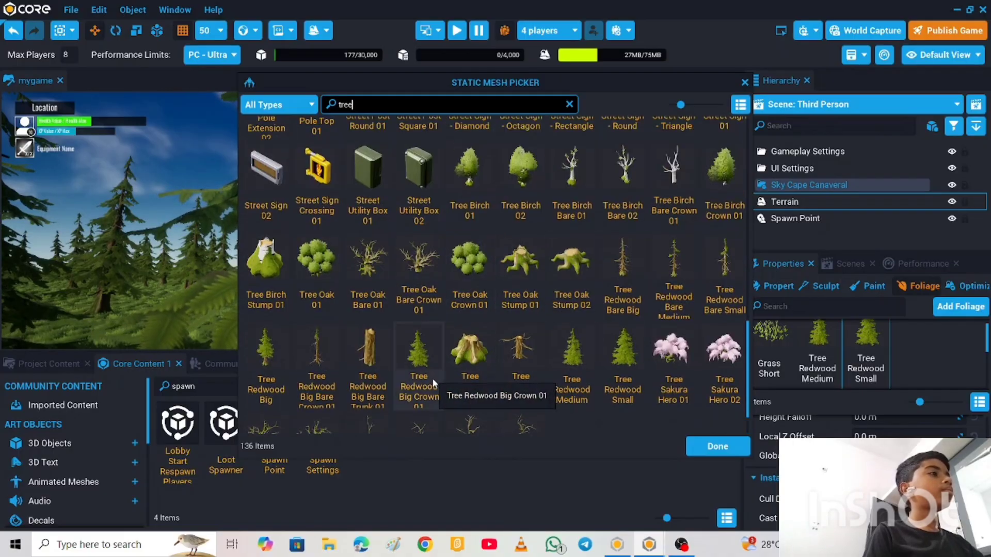
double_click(419, 356)
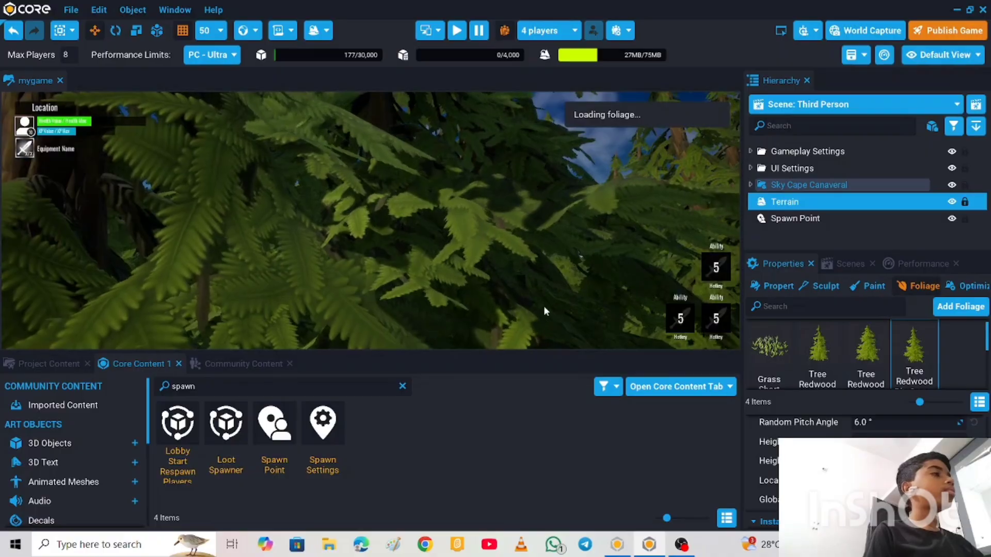
scroll(867, 469, "down", 2)
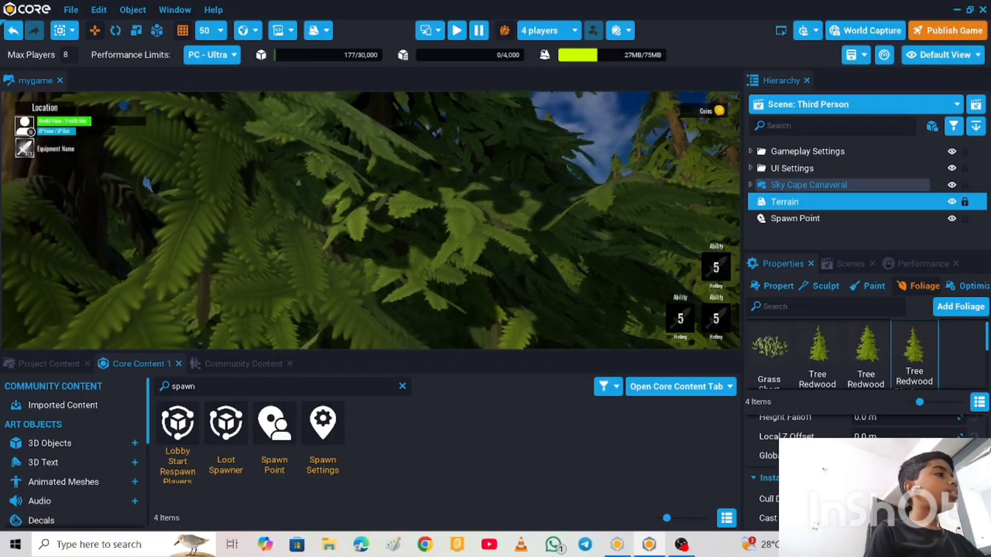
key("Escape")
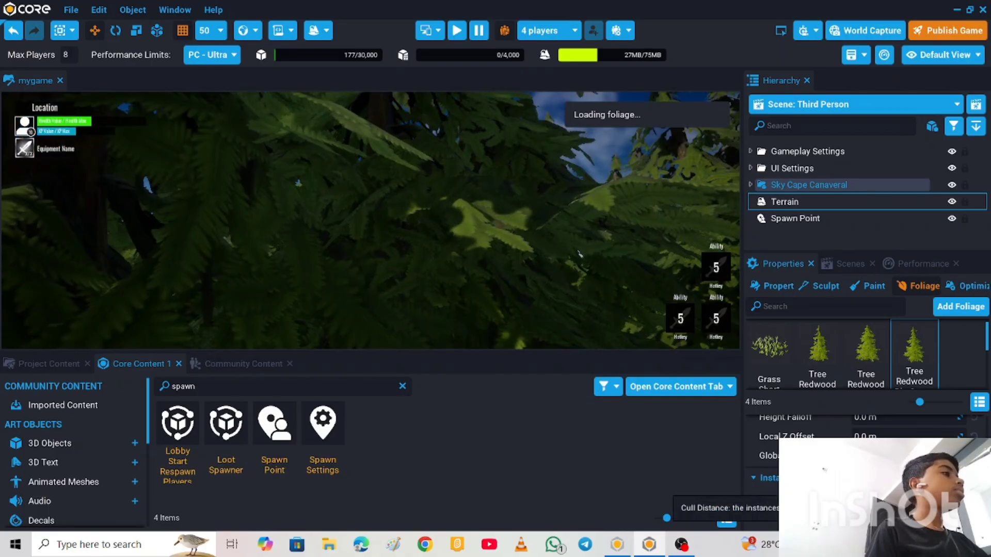
scroll(866, 428, "up", 5)
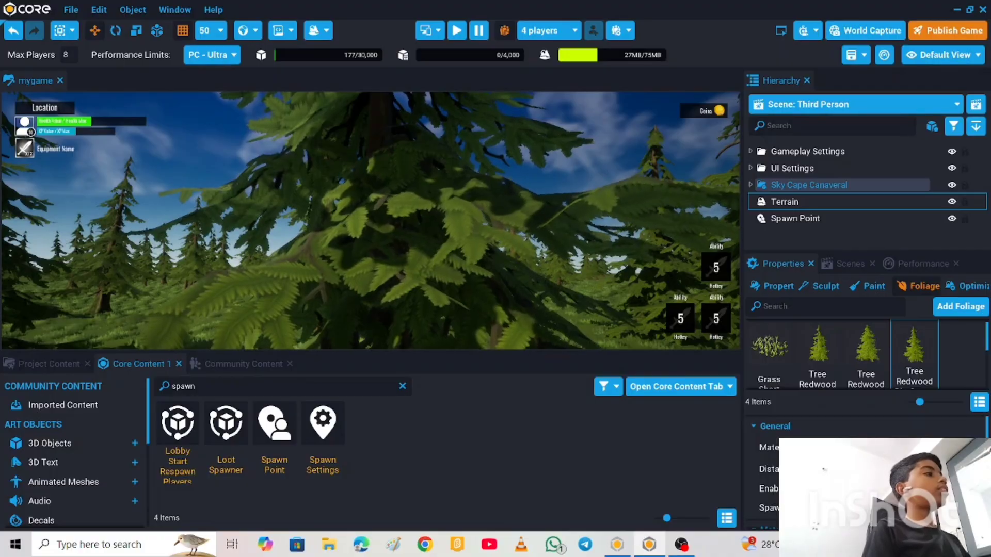
Add Animated Neon Sign - Bat as terrain foliage, and search the static meshes for "flo" to add Flower Daisy Patch 01 too
left_click(972, 312)
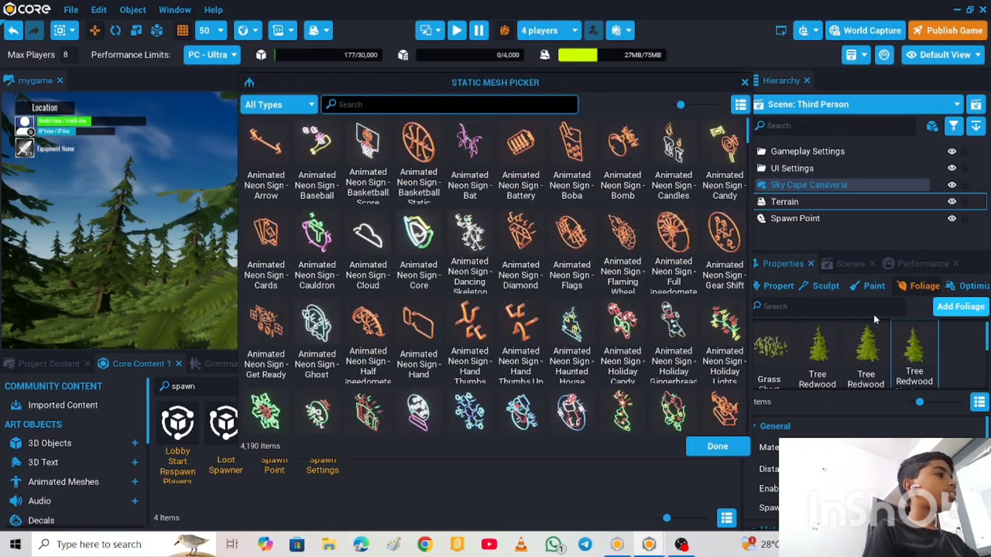
left_click(480, 157)
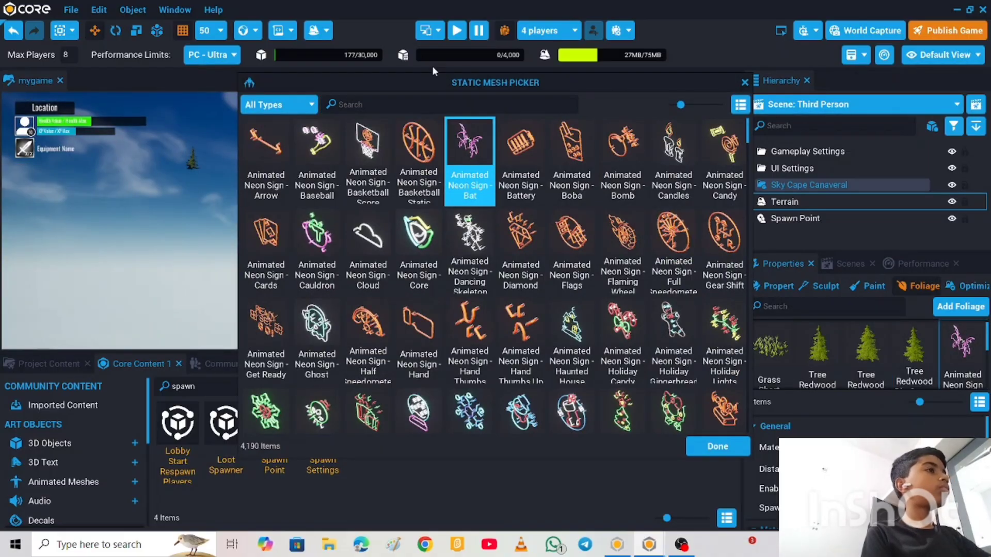
left_click(402, 105)
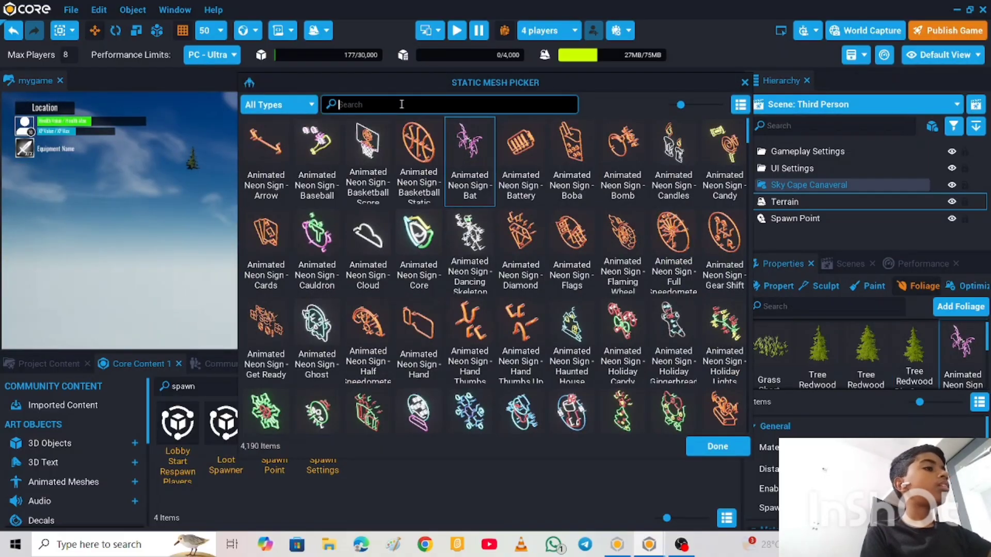
type("flo")
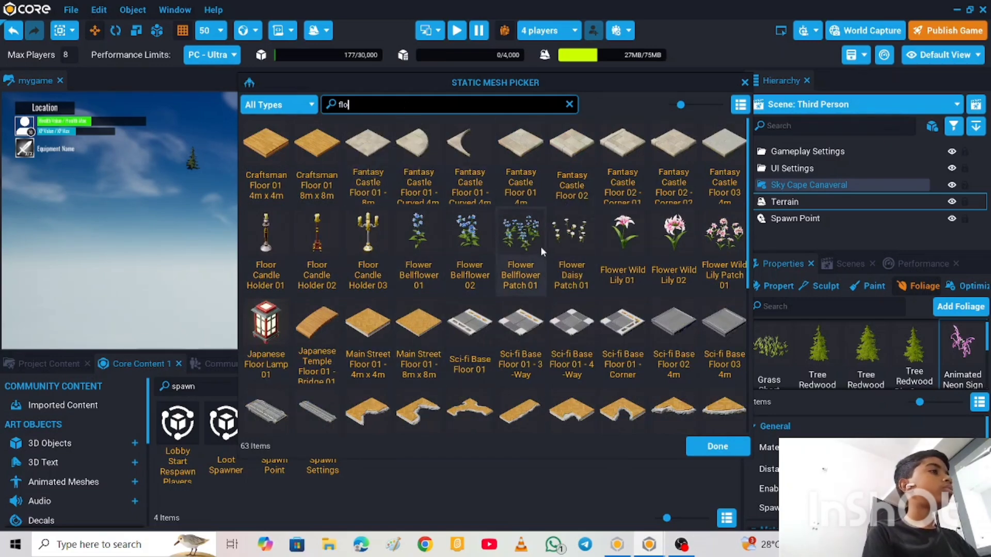
double_click(572, 248)
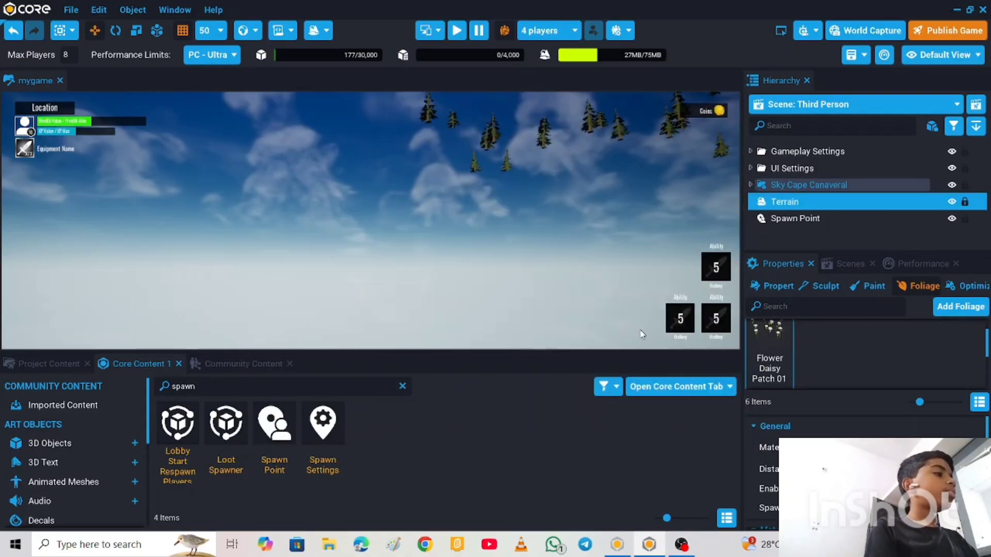
Examine how the foliage is spread over the terrain, from below, at tree height and close to the grass
right_click_drag(471, 244, 554, 347)
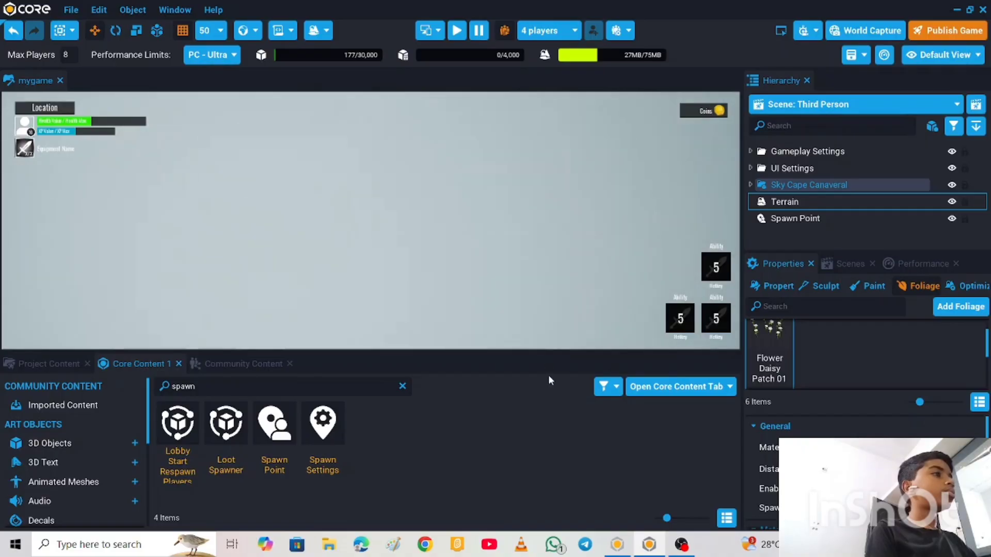
right_click_drag(562, 264, 569, 224)
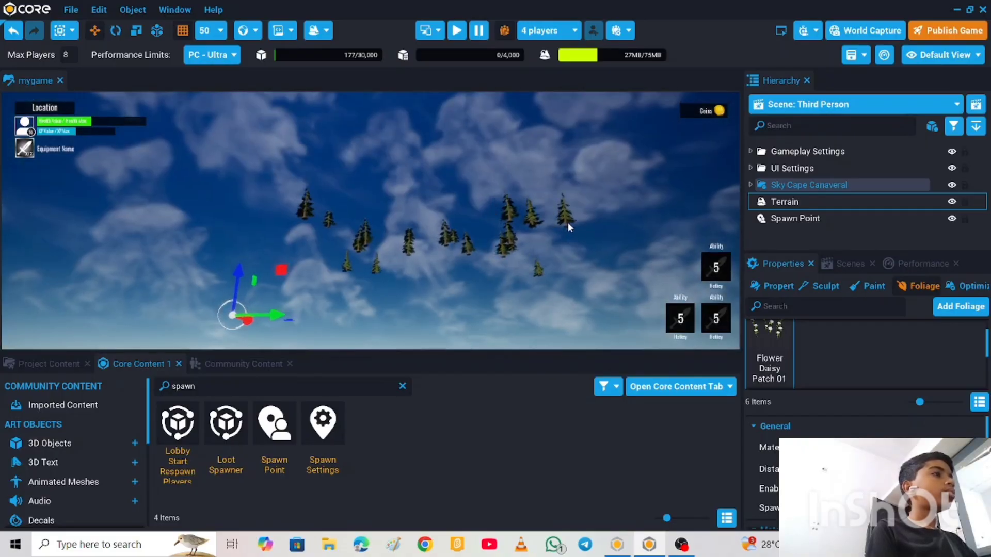
scroll(568, 223, "up", 6)
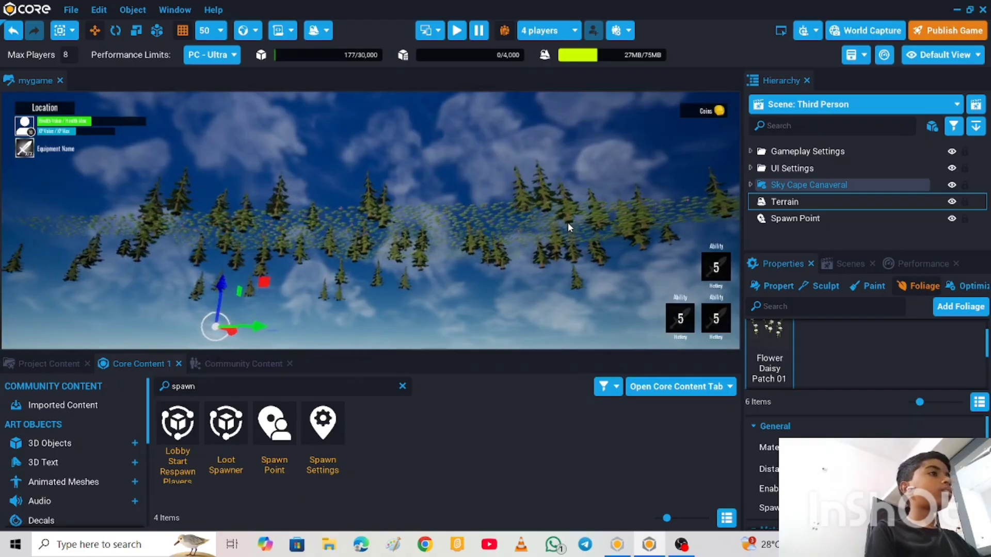
scroll(568, 227, "up", 5)
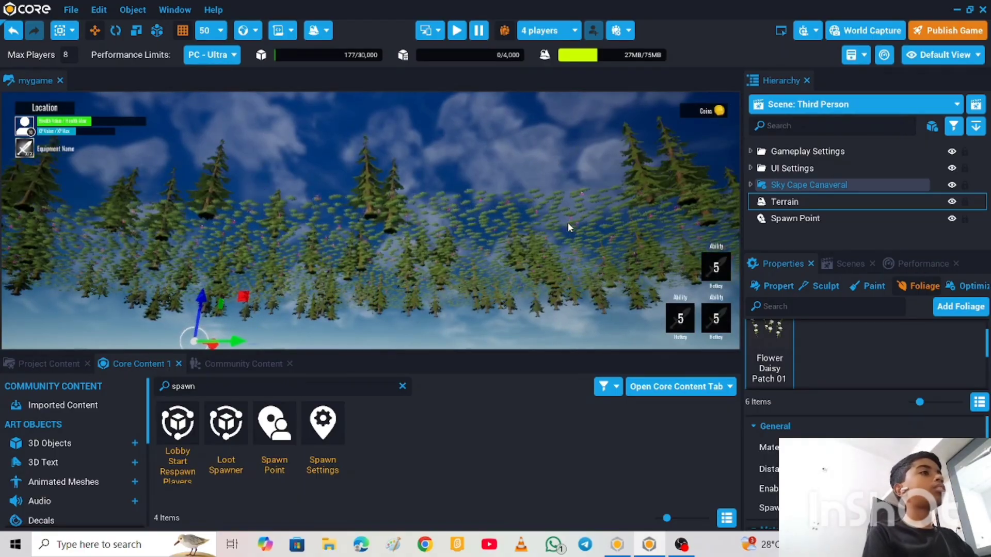
scroll(569, 227, "up", 6)
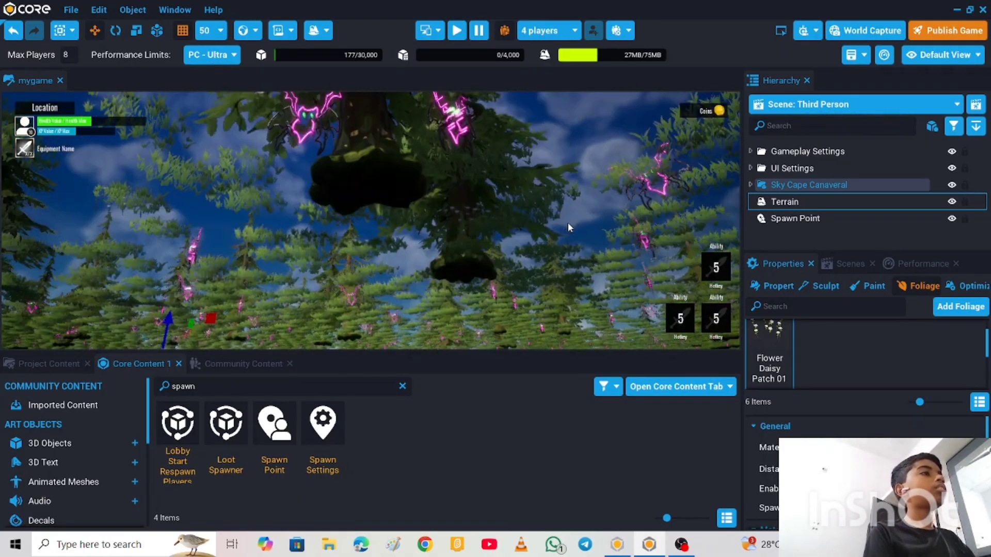
scroll(570, 227, "up", 4)
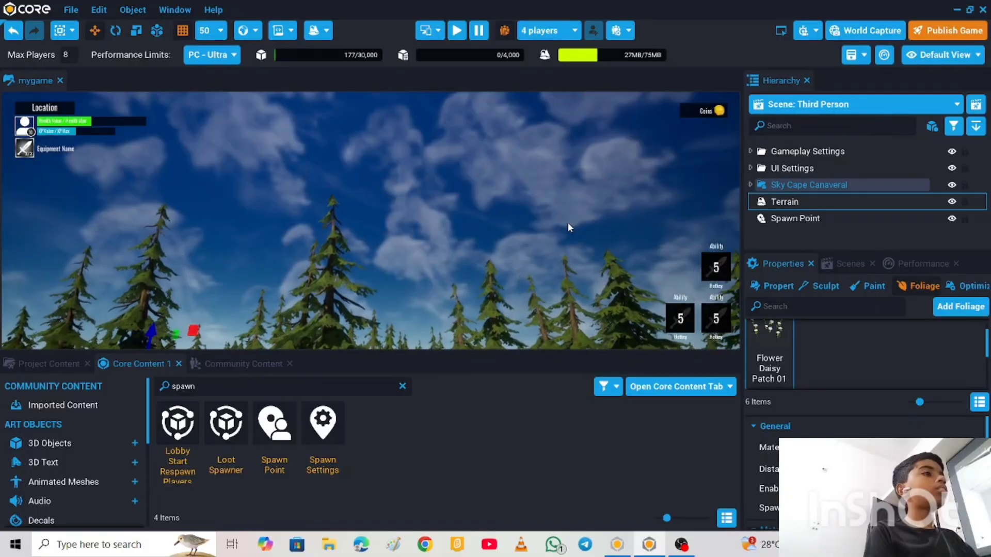
right_click_drag(555, 203, 389, 221)
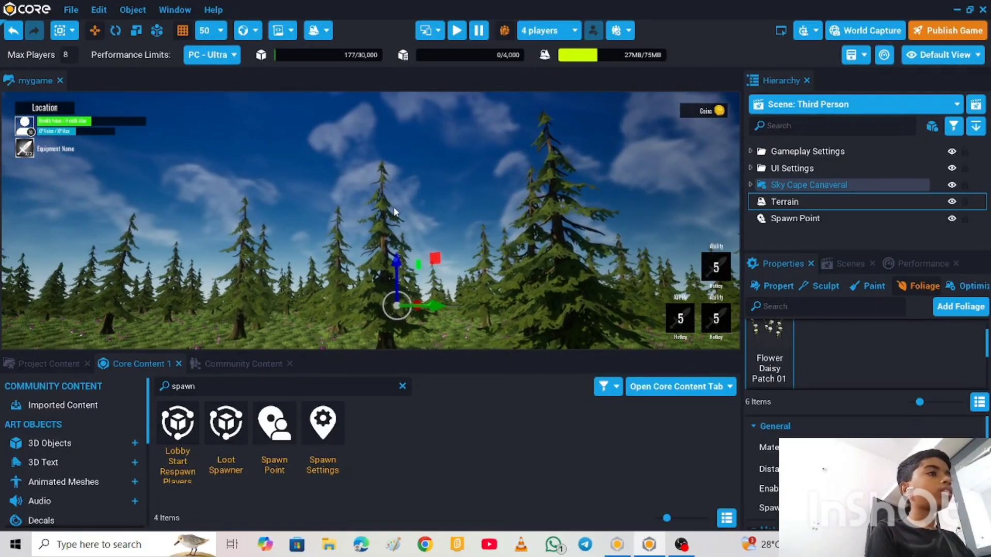
right_click_drag(396, 309, 397, 338)
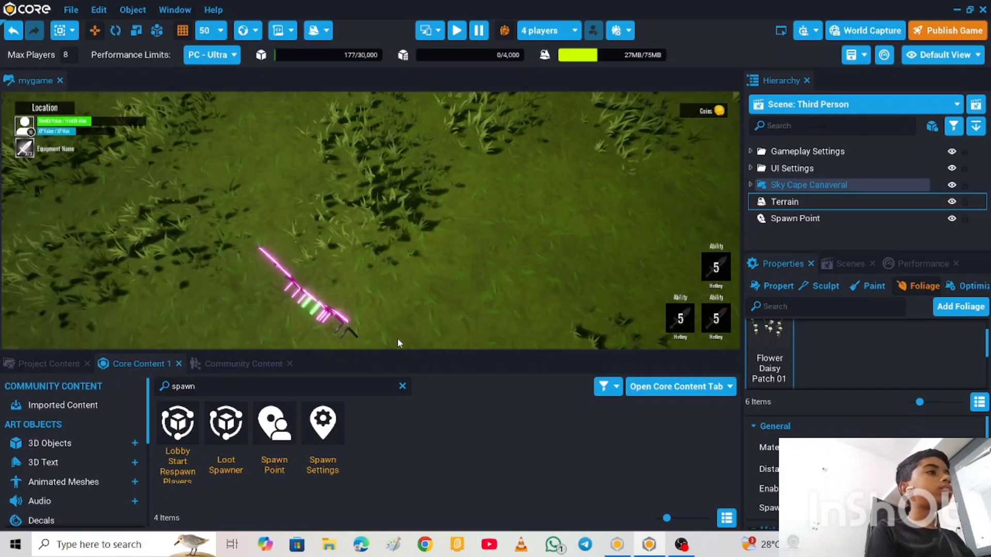
right_click_drag(407, 265, 415, 232)
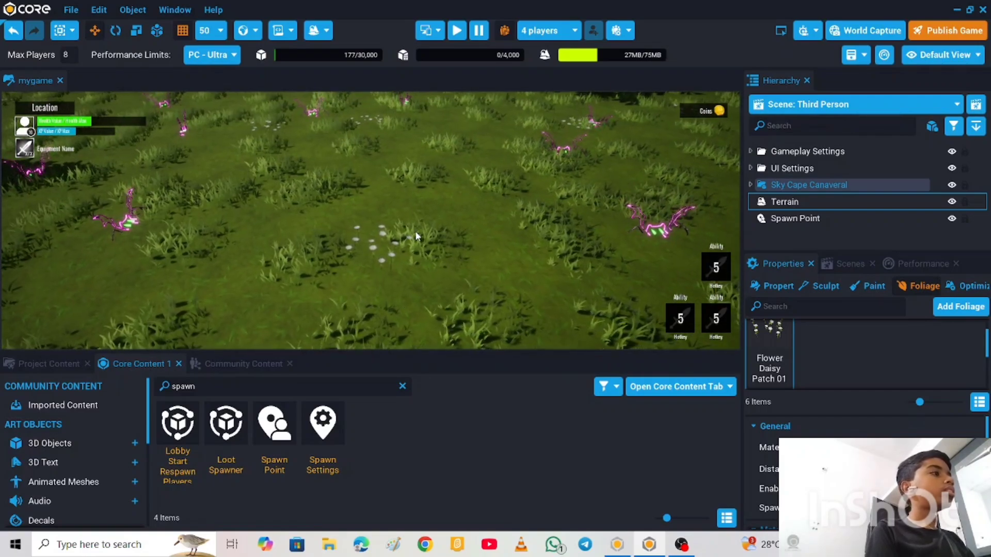
Remove the Flower Daisy Patch 01 foliage and add Flower Wild Lily Patch 01 instead, searching the static meshes for "flo"
right_click(775, 354)
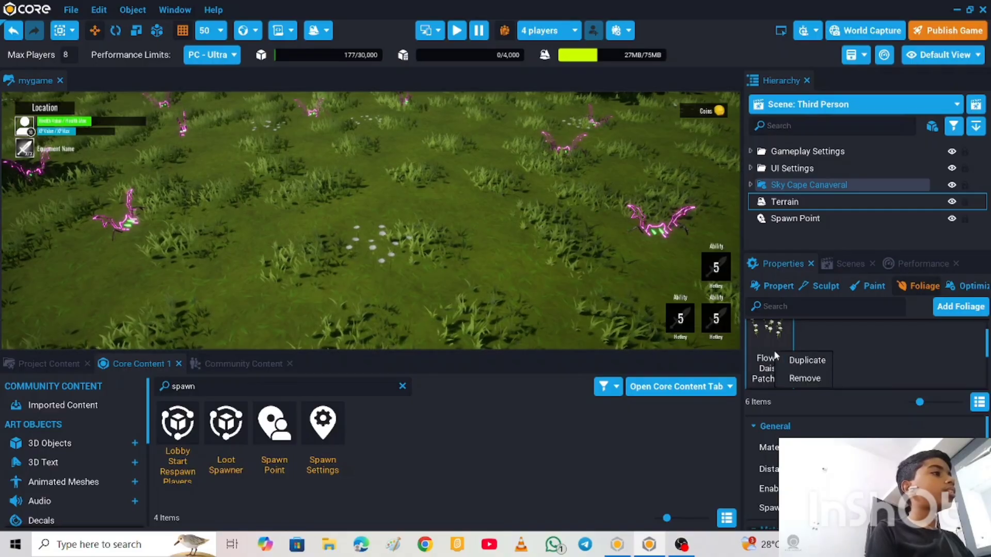
left_click(782, 378)
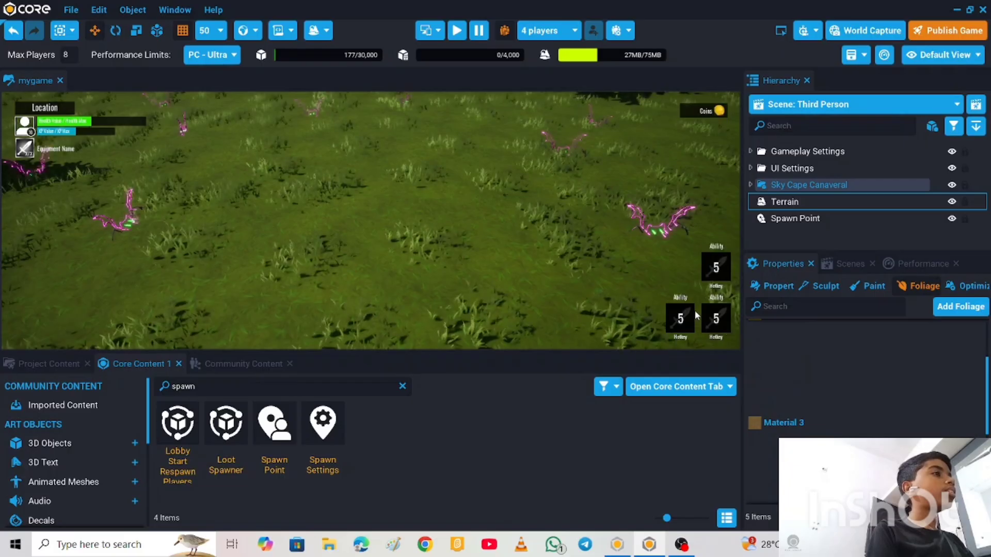
left_click(947, 307)
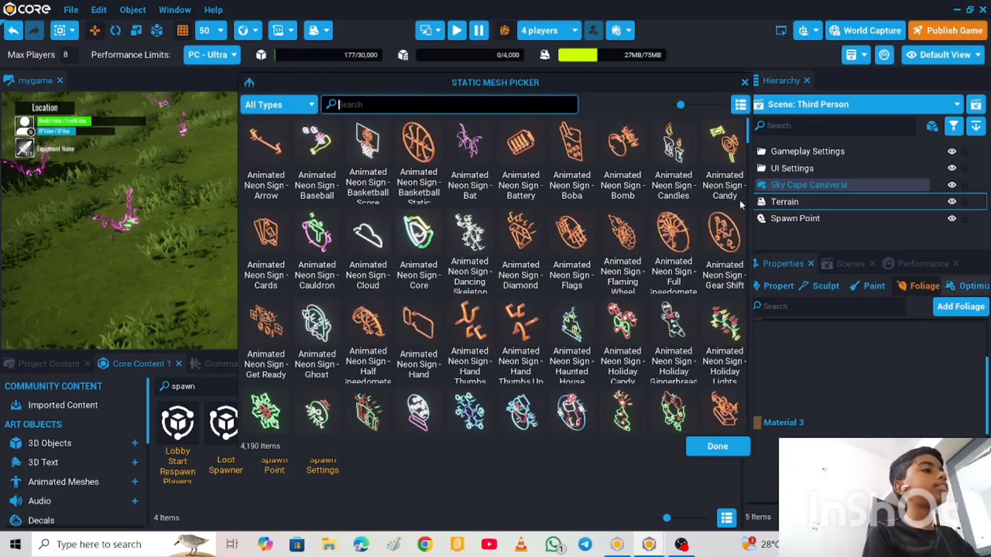
type("fl")
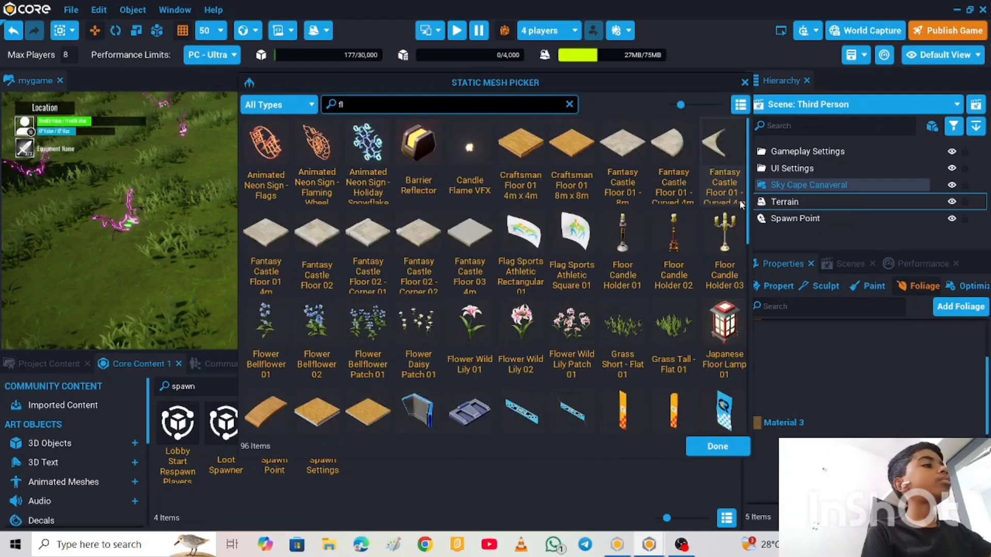
type("o")
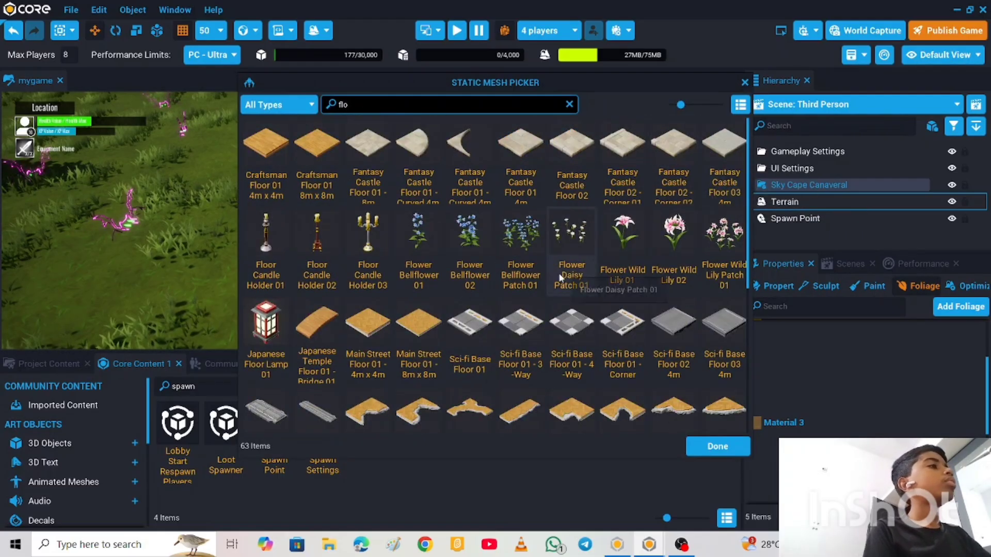
double_click(710, 232)
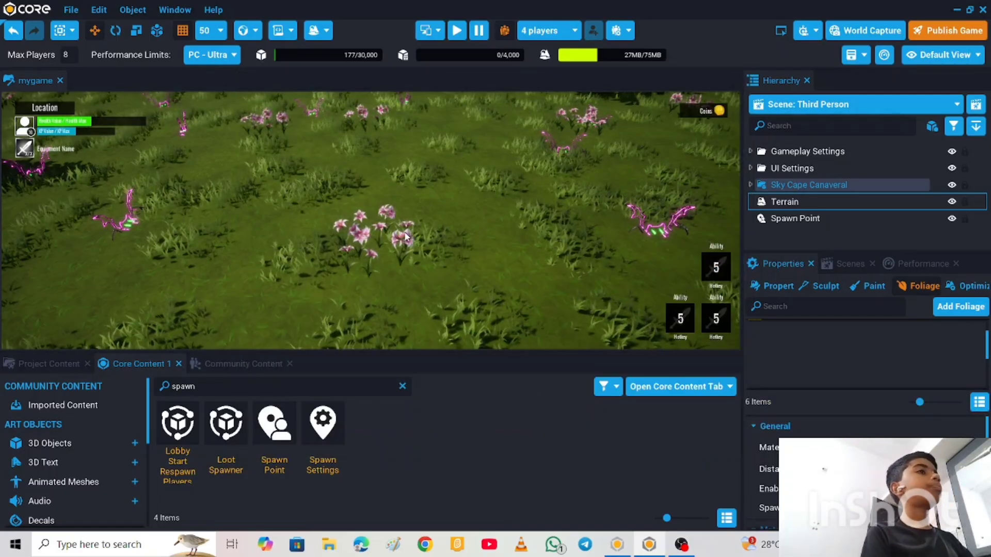
right_click_drag(430, 153, 810, 184)
left_click(810, 185)
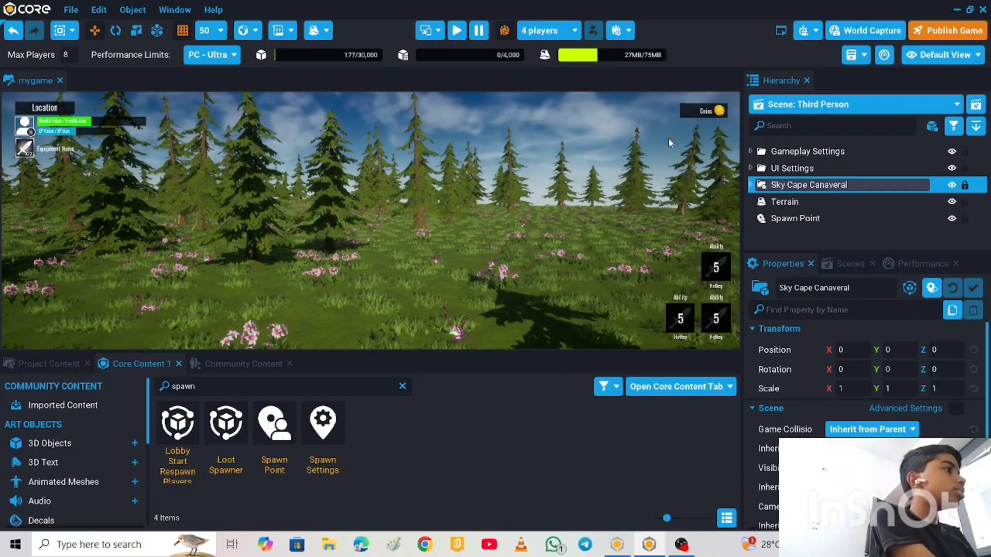
left_click(753, 185)
left_click(753, 185)
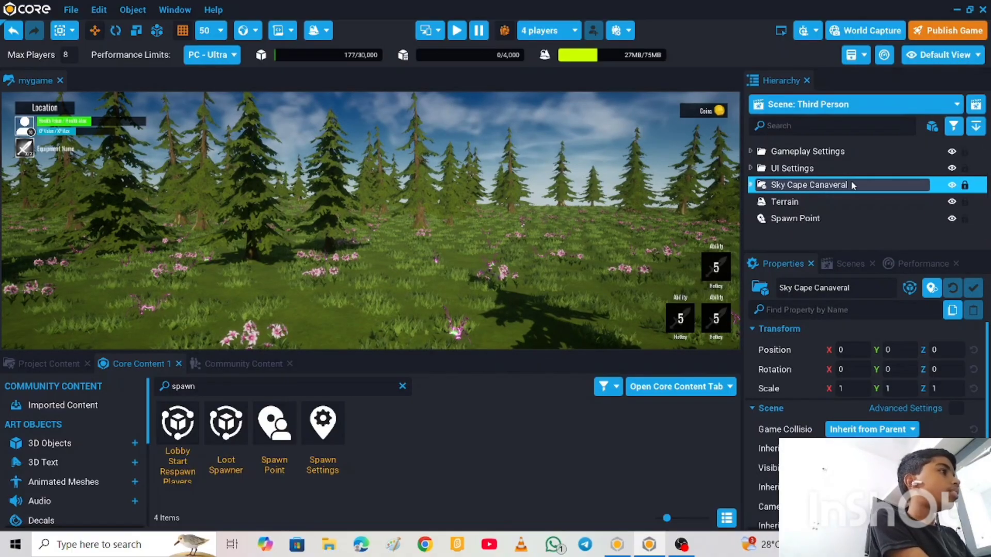
left_click(871, 183)
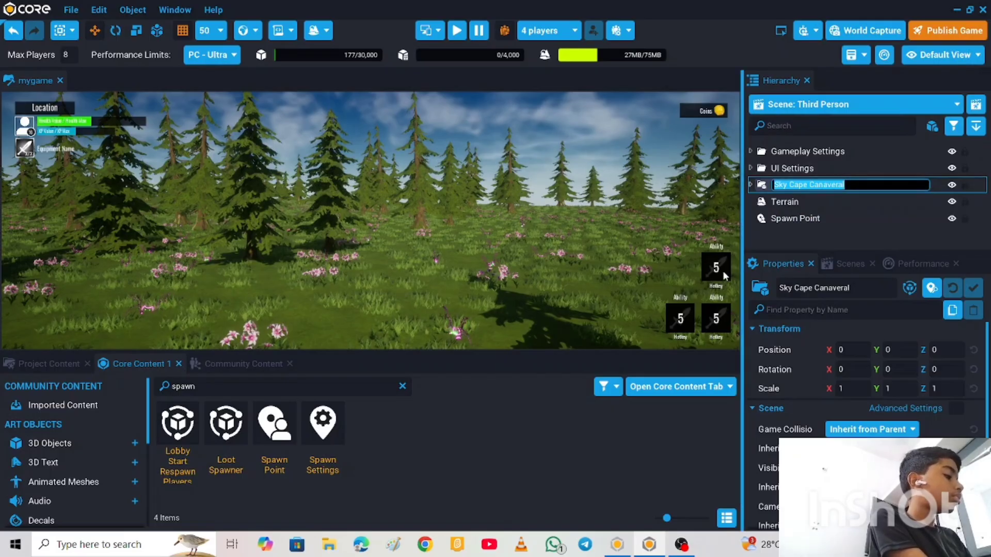
Search the project content for "sword" and place a Basic Sword on the grass at about X -37400, Y 26850, Z 50
left_click(36, 356)
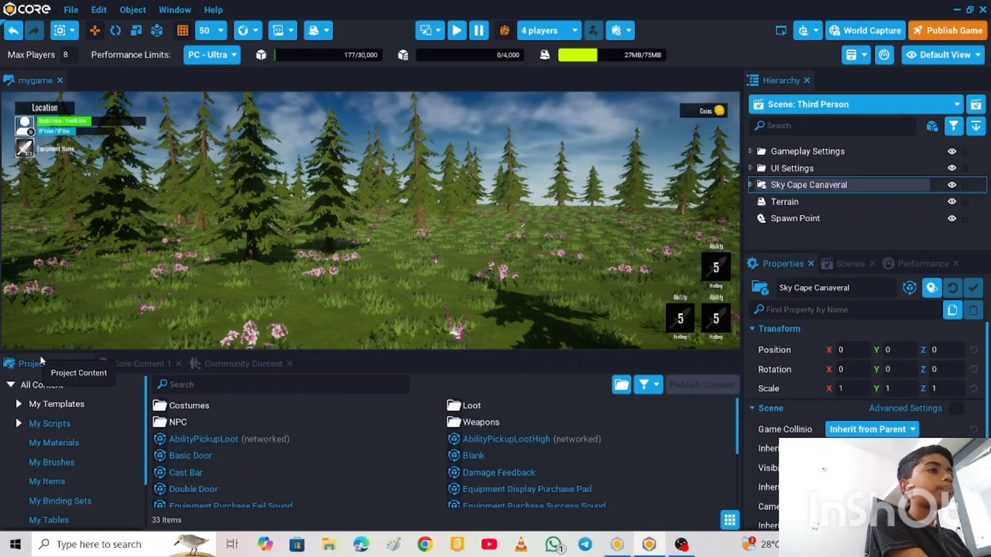
left_click(200, 383)
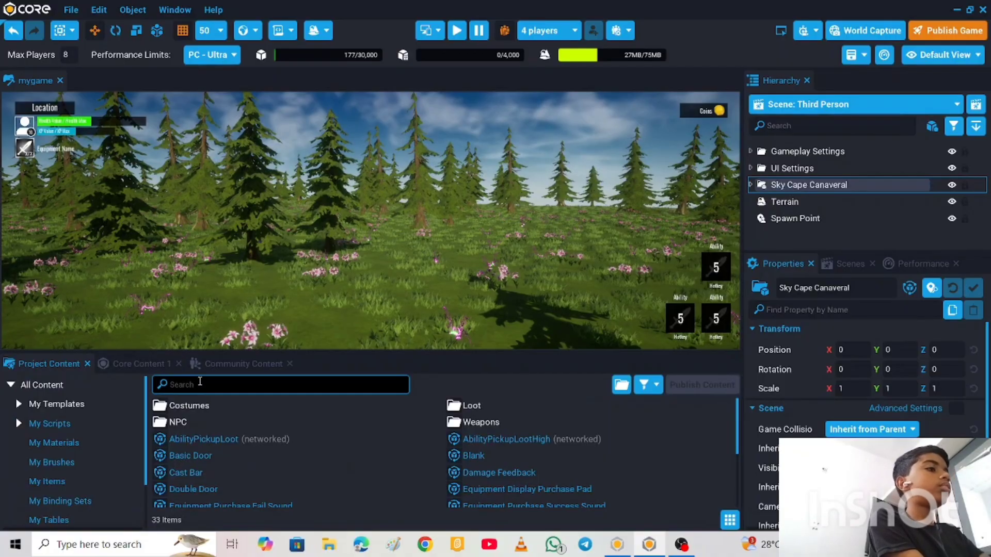
type("s")
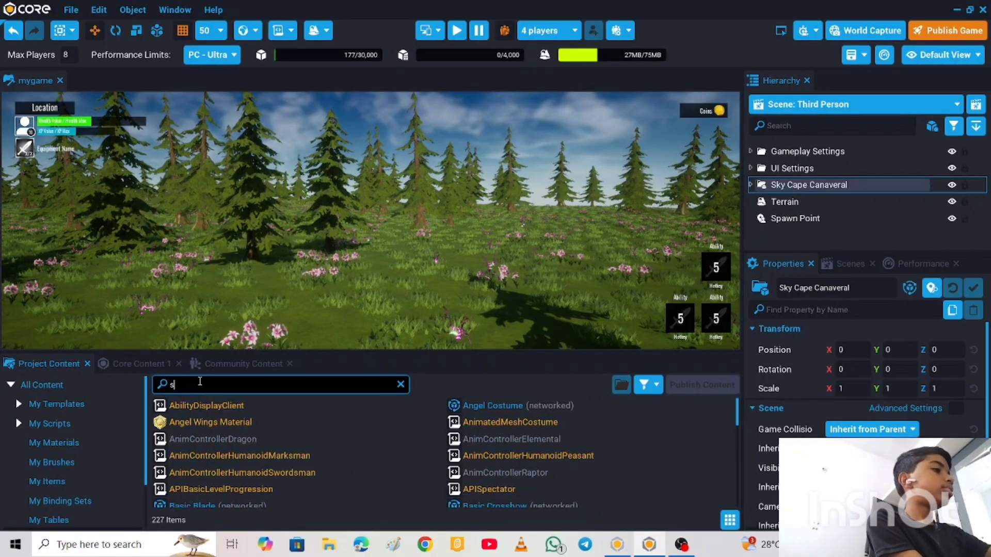
type("word")
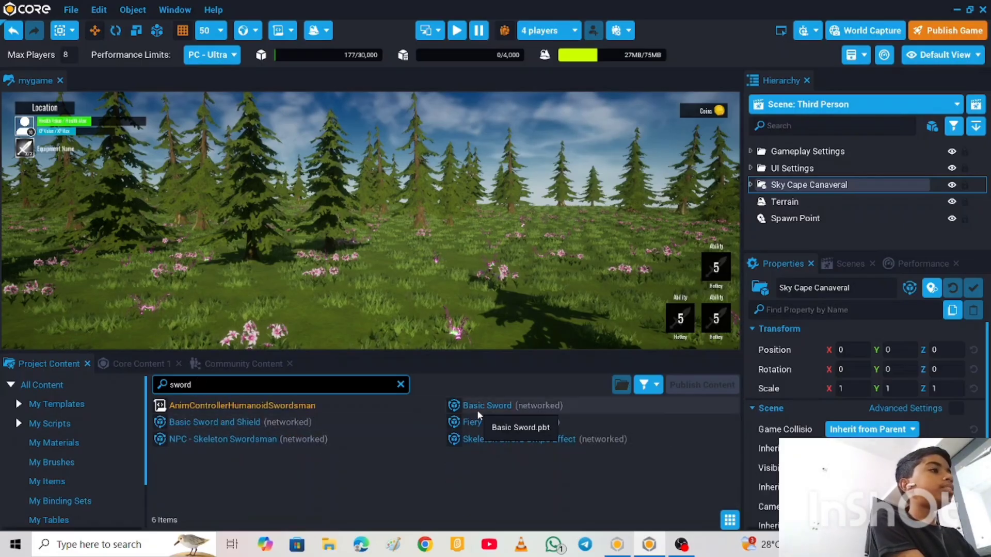
left_click_drag(478, 412, 504, 318)
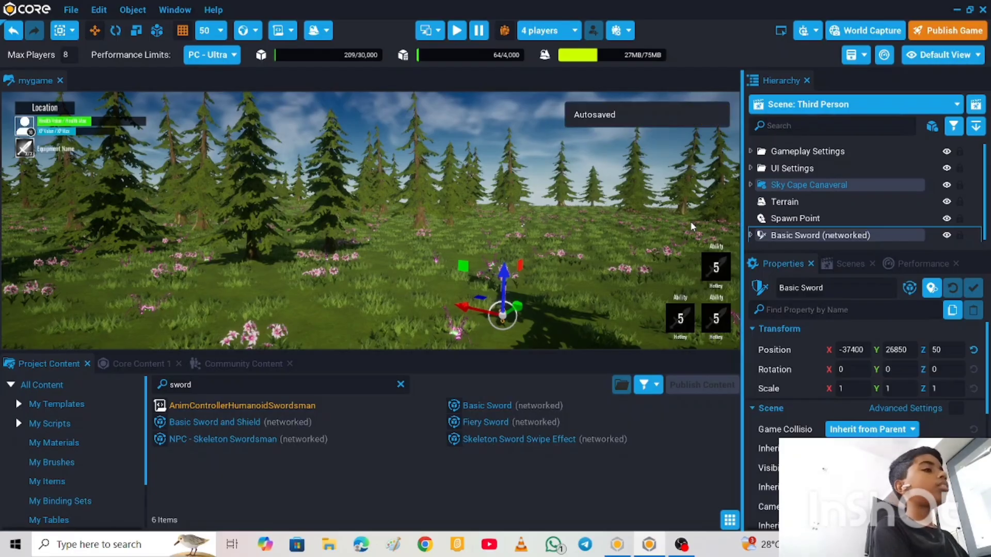
Clear the project content search and place NPC - Human Soldier from the NPC folder at about X -36100, Y 27000, Z 50
left_click(292, 384)
key("BackSpace")
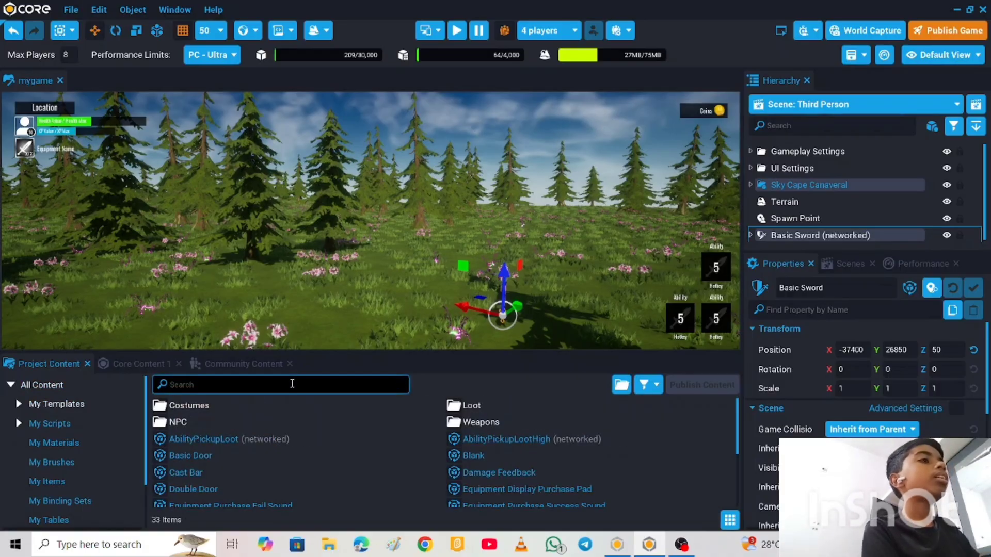
double_click(209, 425)
left_click(211, 426)
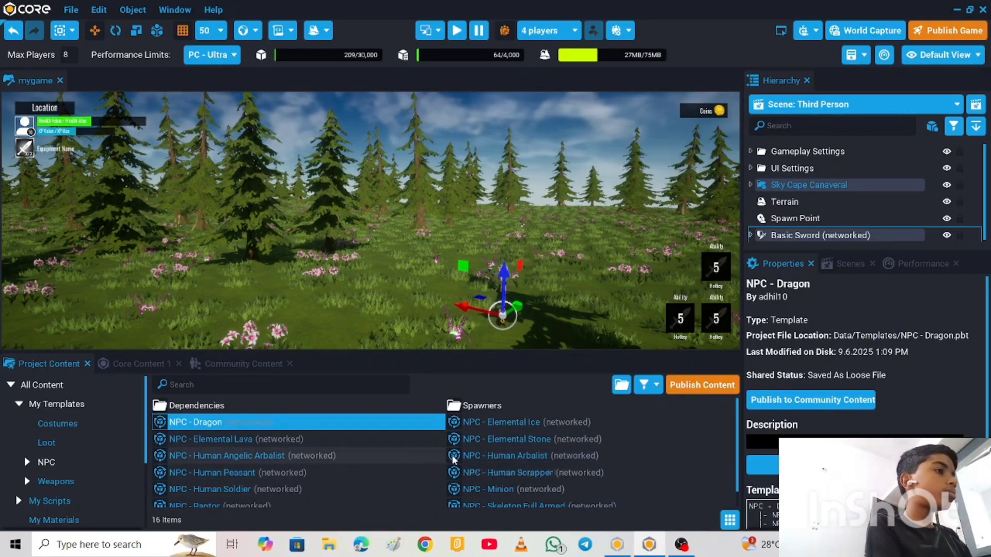
scroll(360, 470, "down", 1)
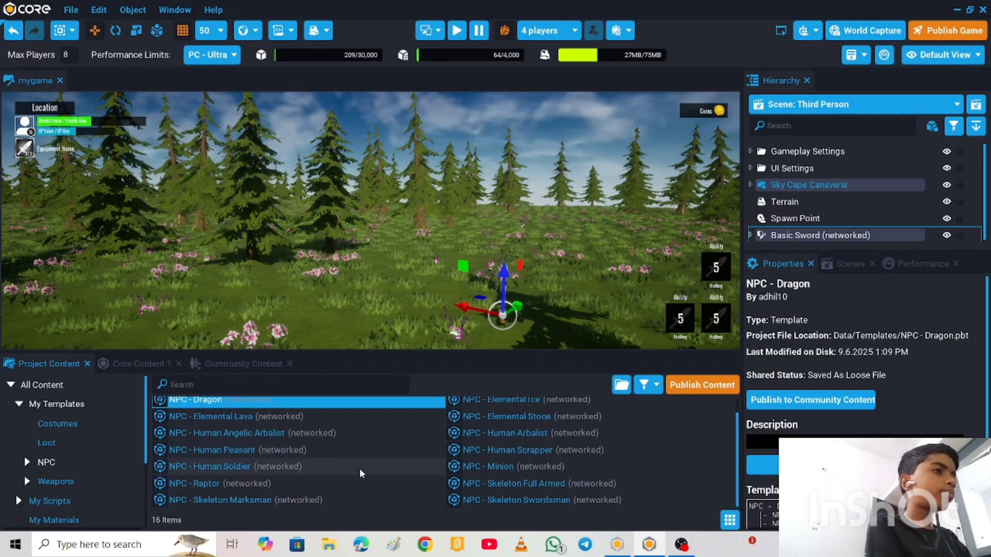
left_click_drag(221, 468, 333, 278)
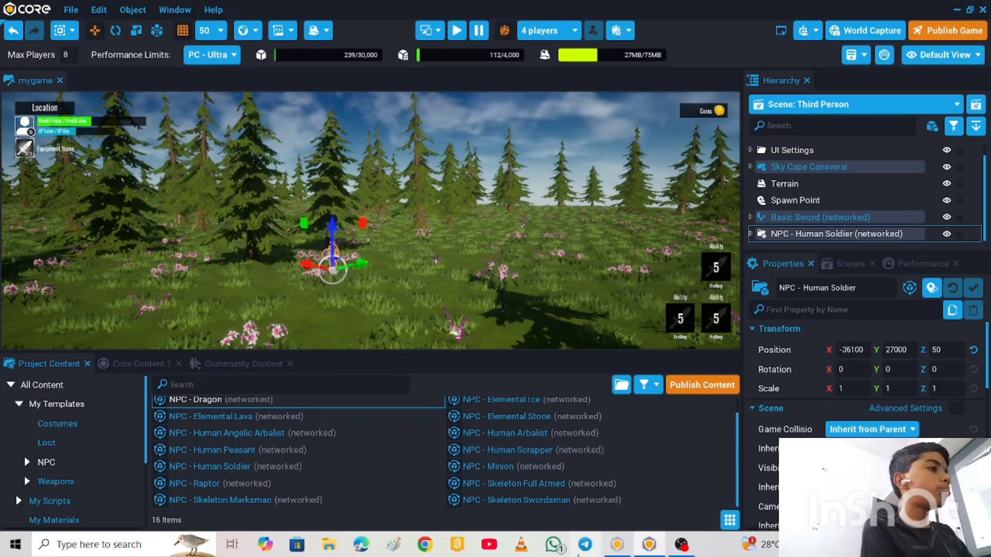
scroll(513, 425, "up", 2)
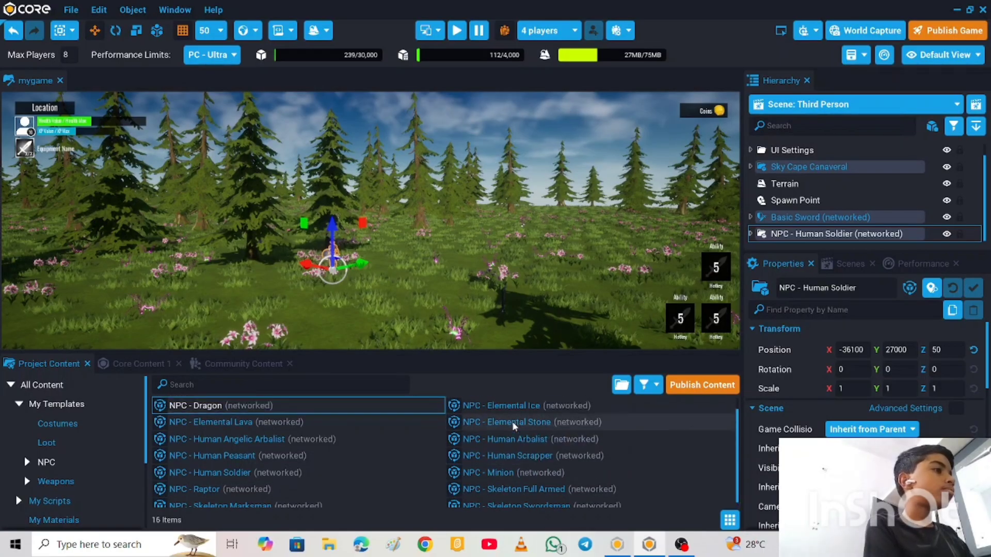
scroll(514, 426, "down", 1)
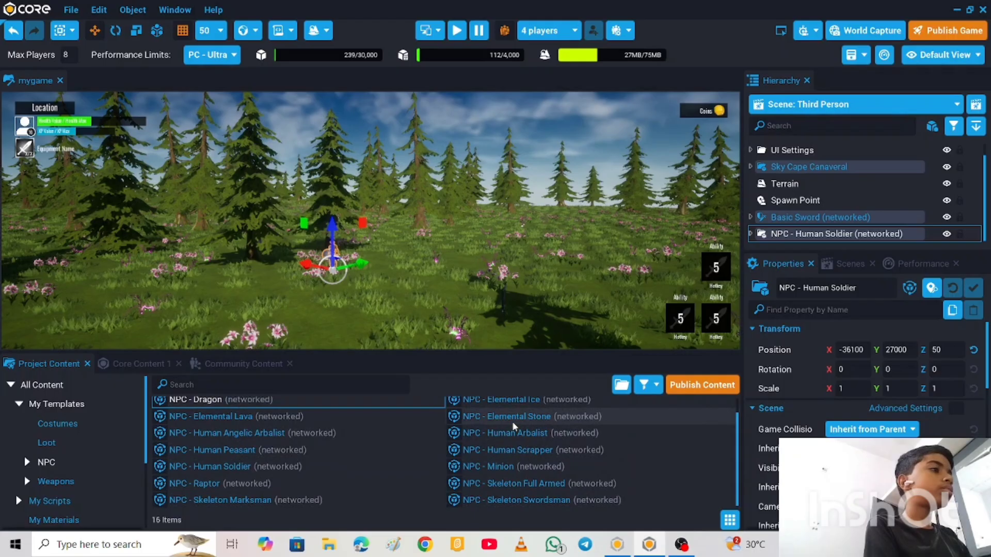
scroll(513, 427, "up", 1)
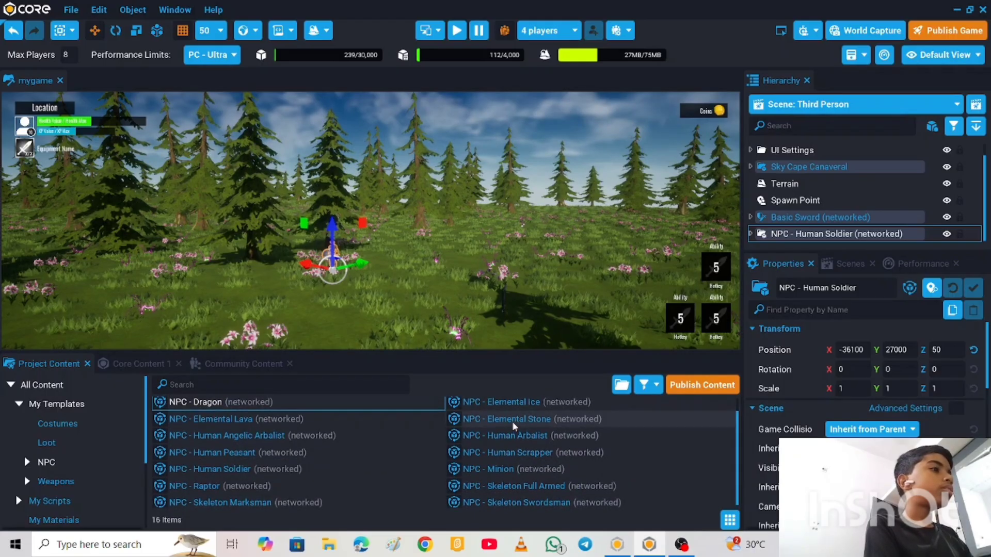
Place a second NPC - Human Soldier on the grass at about X -35800, Y 28700, Z 0
scroll(514, 426, "up", 1)
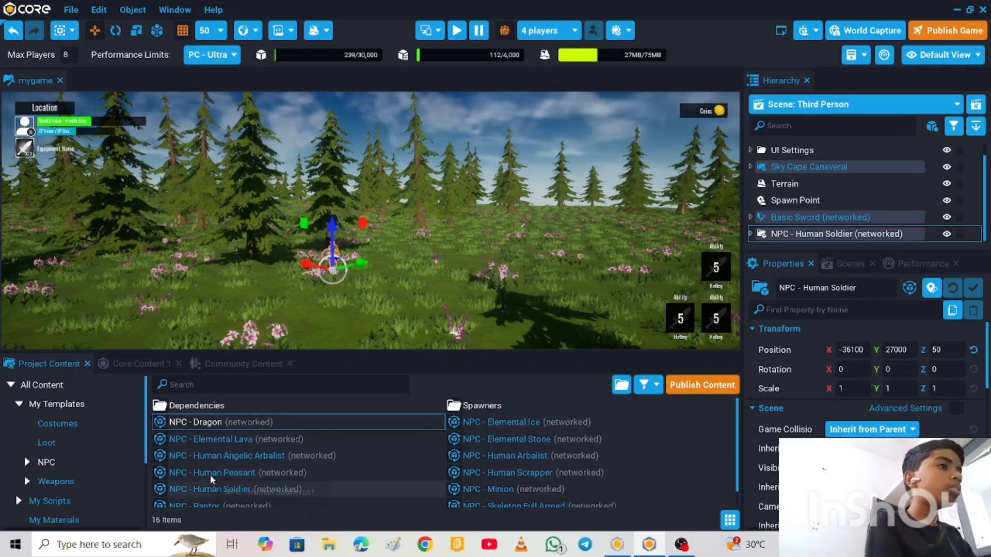
scroll(232, 482, "down", 1)
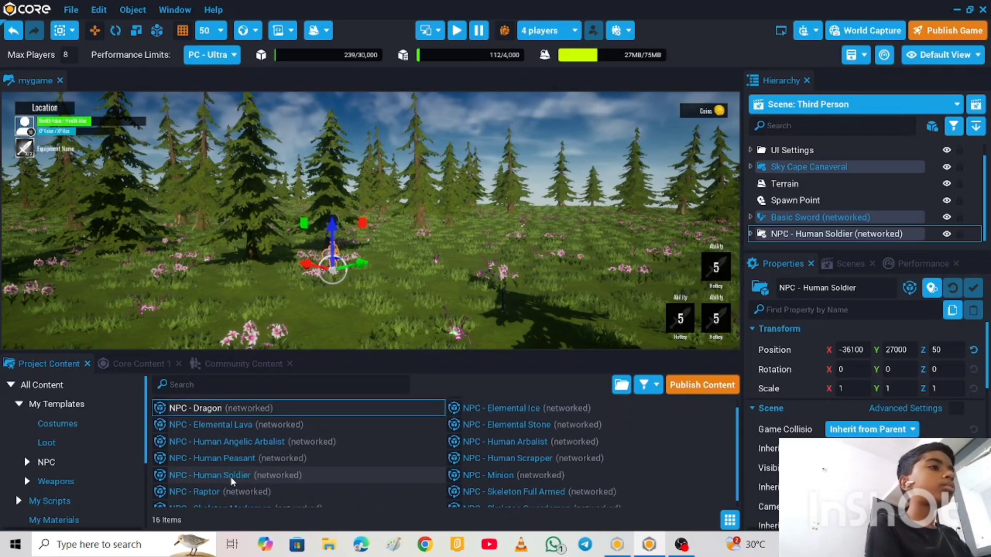
left_click_drag(229, 469, 429, 250)
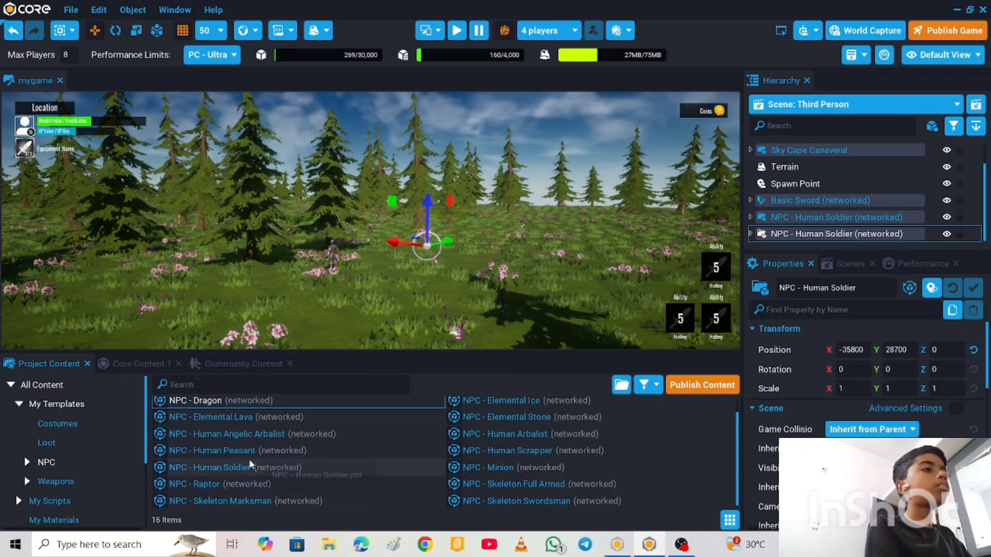
Place an NPC - Human Peasant at about X -35900, Y 26300, Z 50 and another Human Soldier at about X -36850, Y 28950, Z 50
left_click(232, 466)
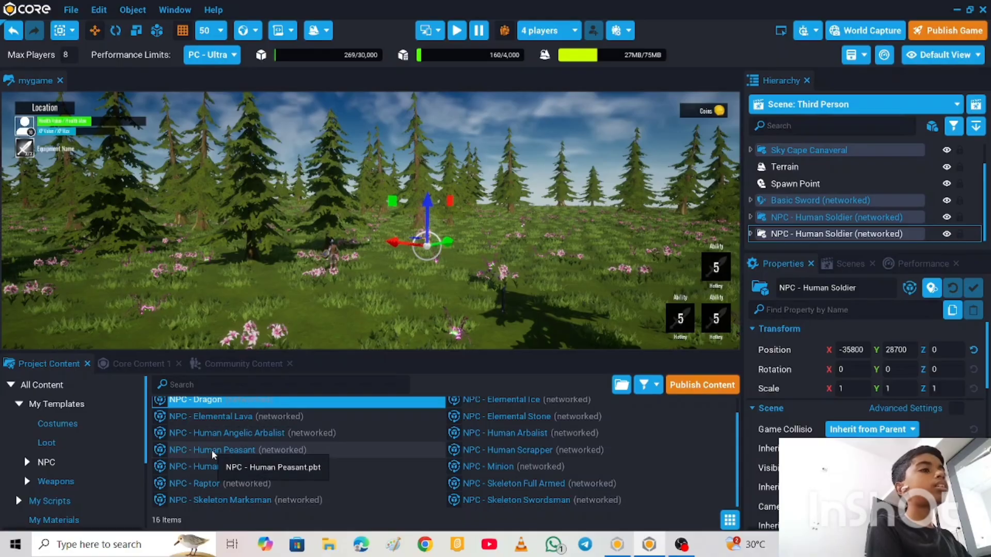
left_click_drag(214, 454, 225, 288)
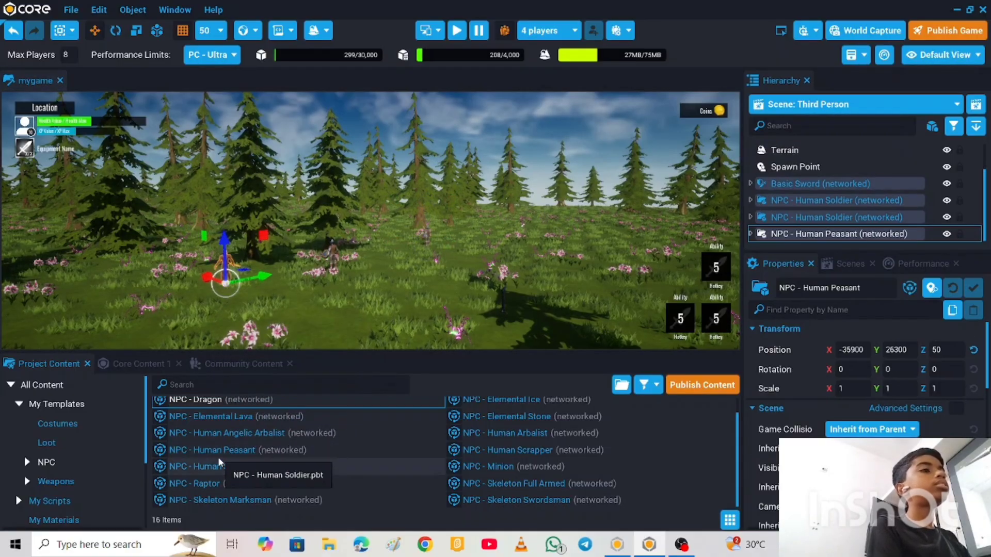
left_click_drag(226, 466, 531, 254)
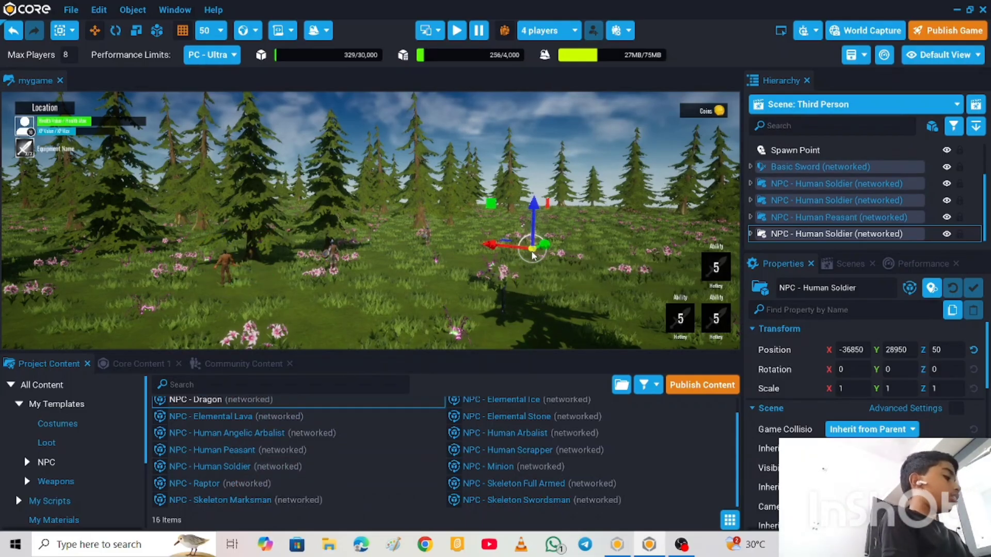
Search the Core content for "tower" and place Fantasy Castle Accessory Tower 01 - 12m at about X -36850, Y 26800, Z 50
left_click(139, 364)
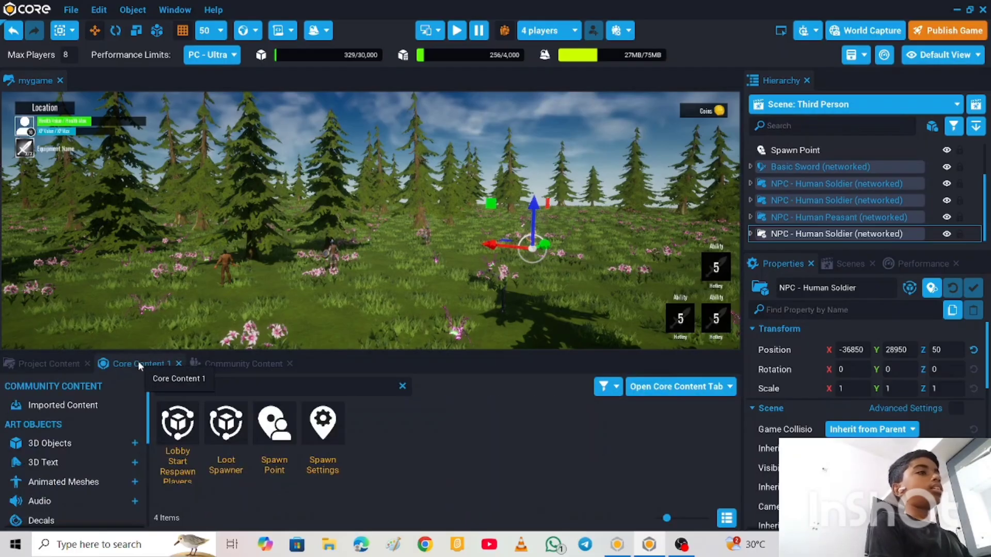
left_click(219, 380)
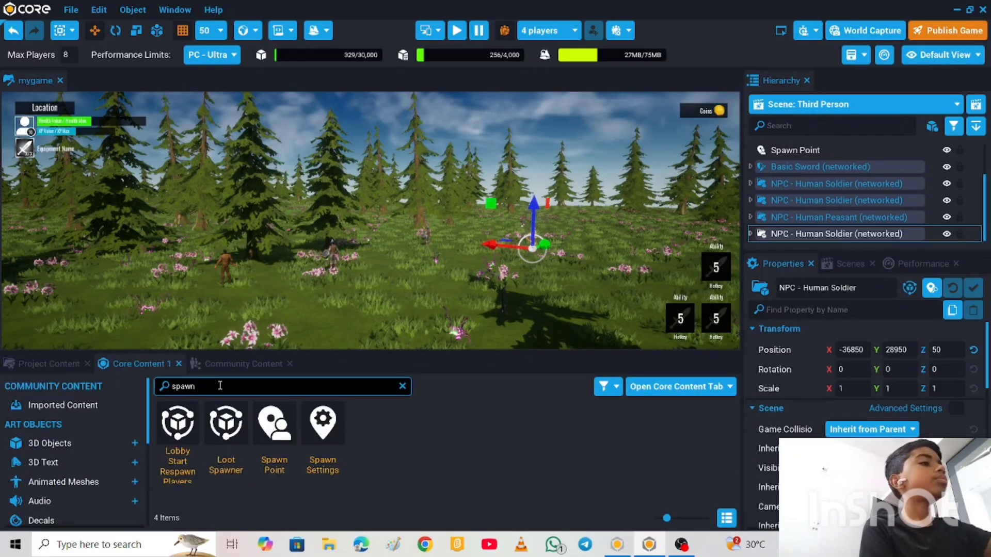
key("BackSpace")
key("BackSpace")
key("BackSpace")
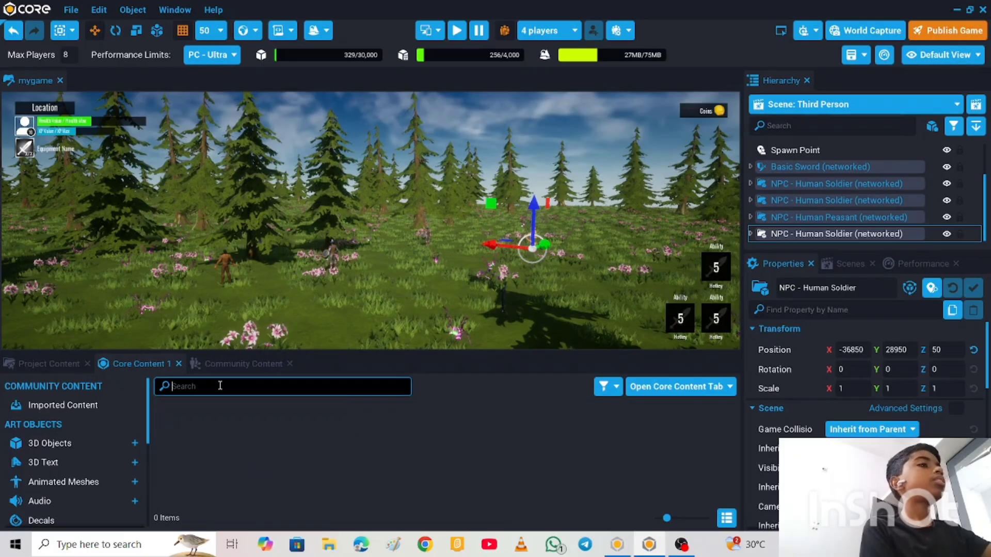
type("t")
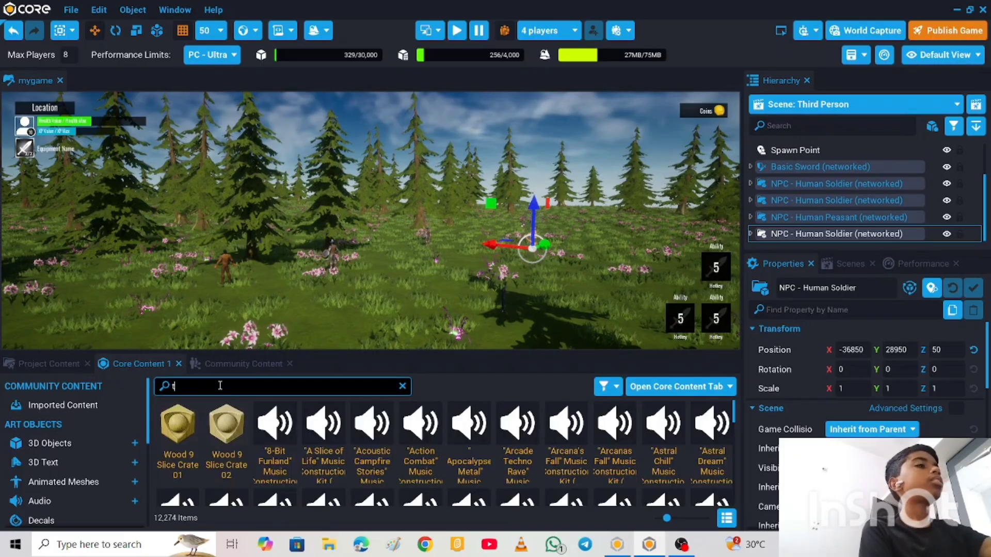
type("w")
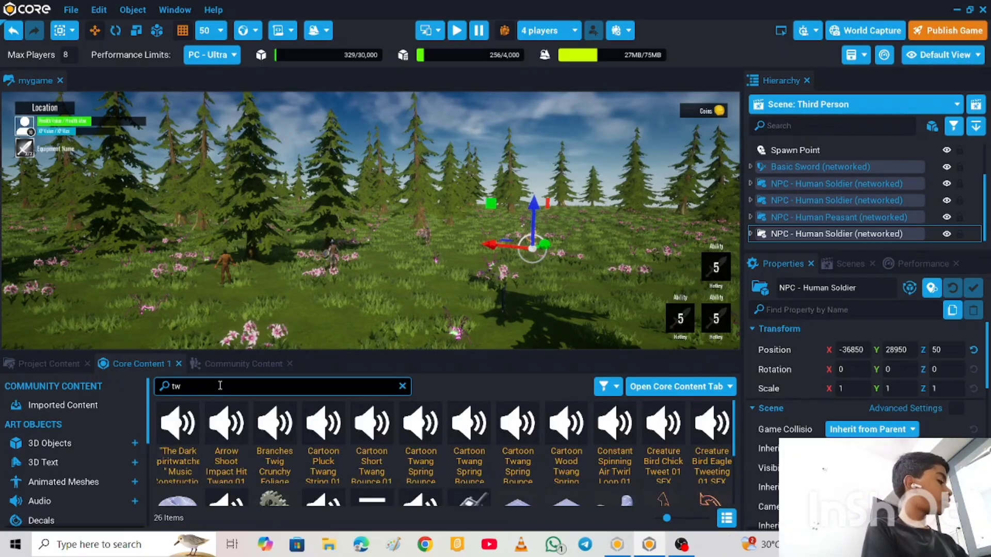
key("BackSpace")
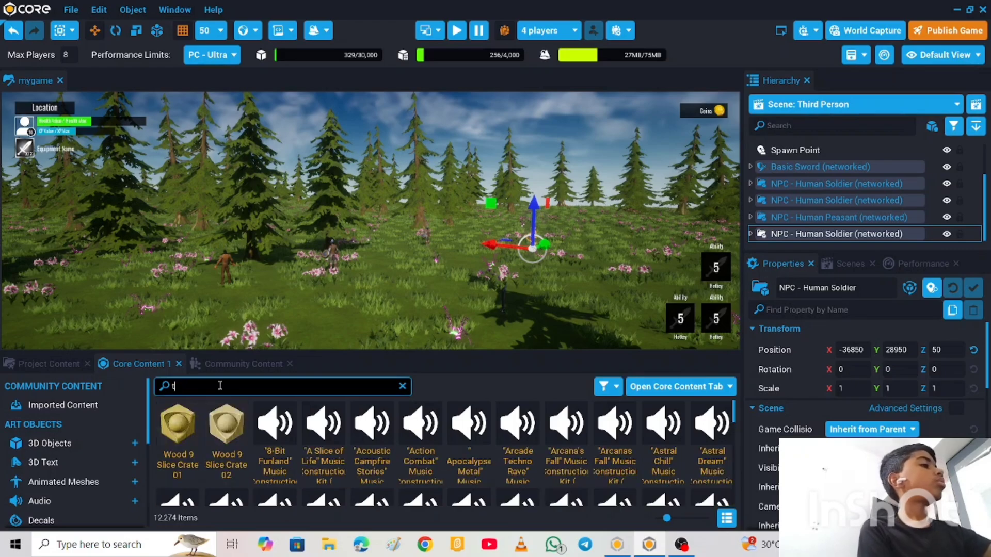
type("ow")
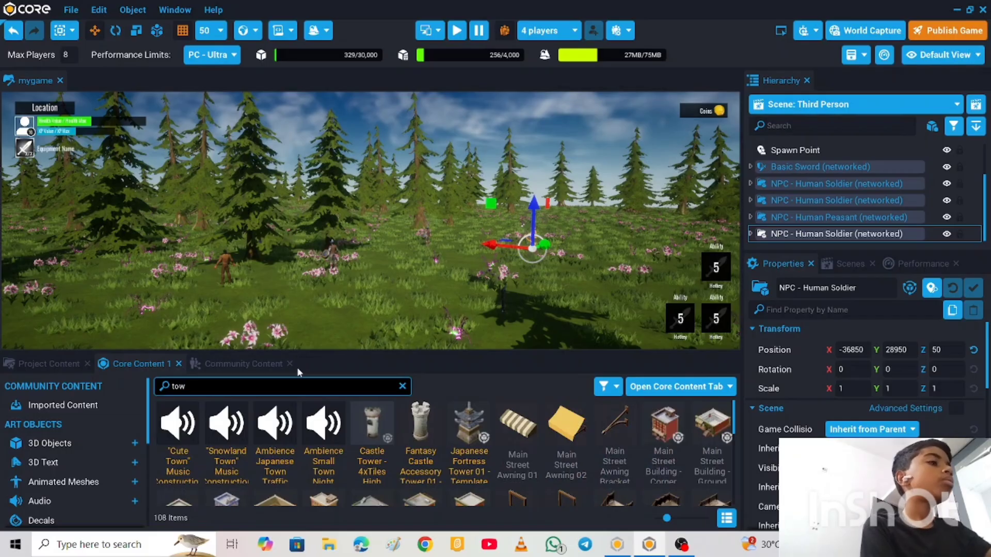
type("er")
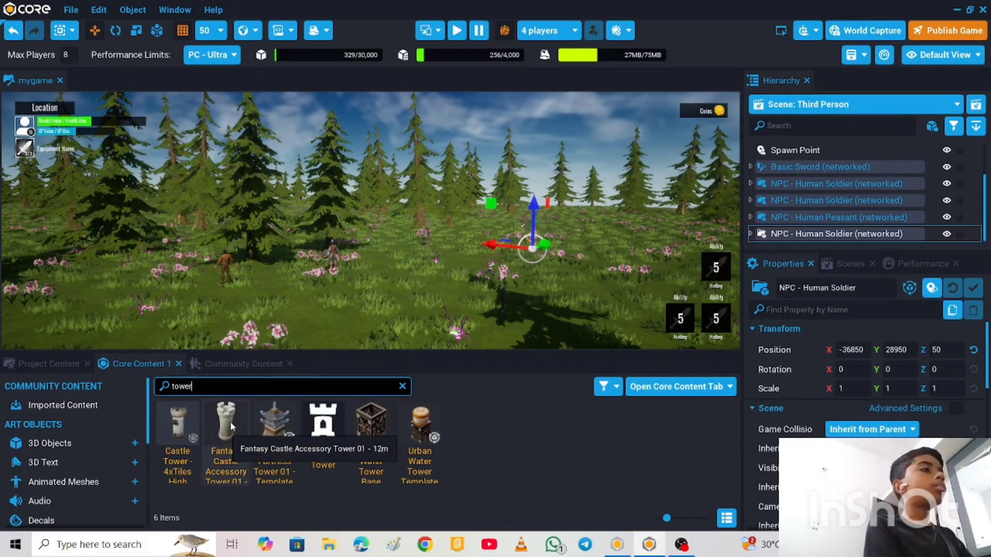
left_click_drag(230, 423, 397, 296)
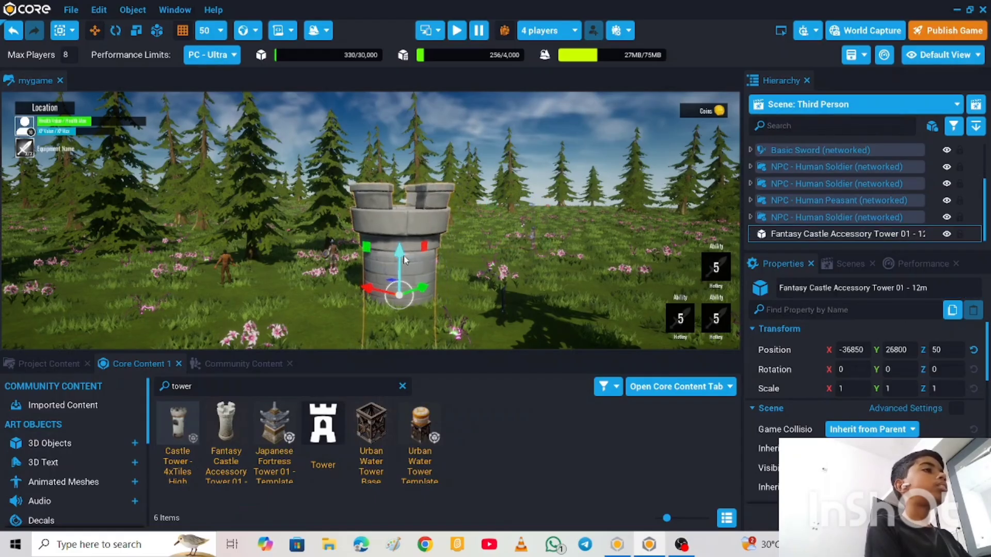
Raise the castle tower to Z 600 so that its base sits in the grass
left_click_drag(405, 259, 415, 146)
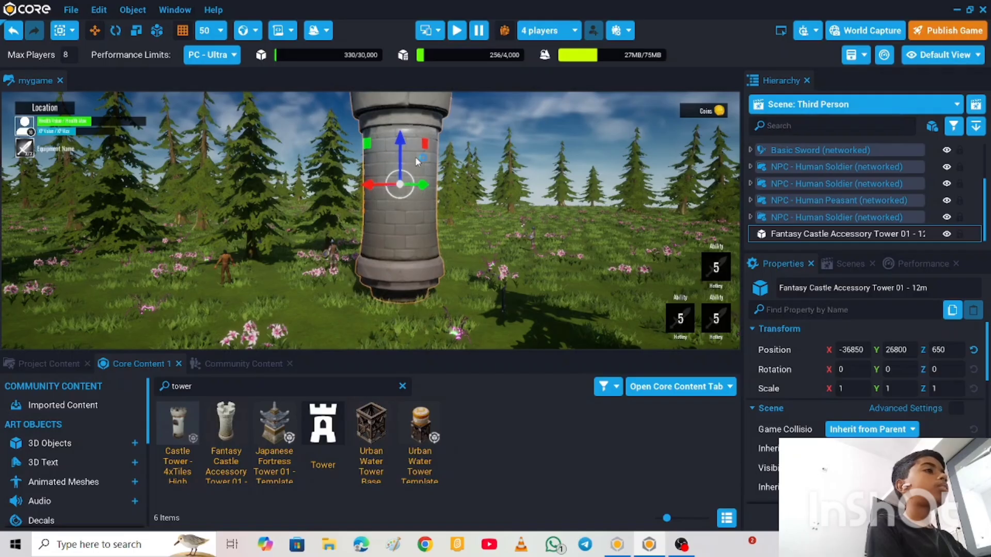
key("ctrl+a")
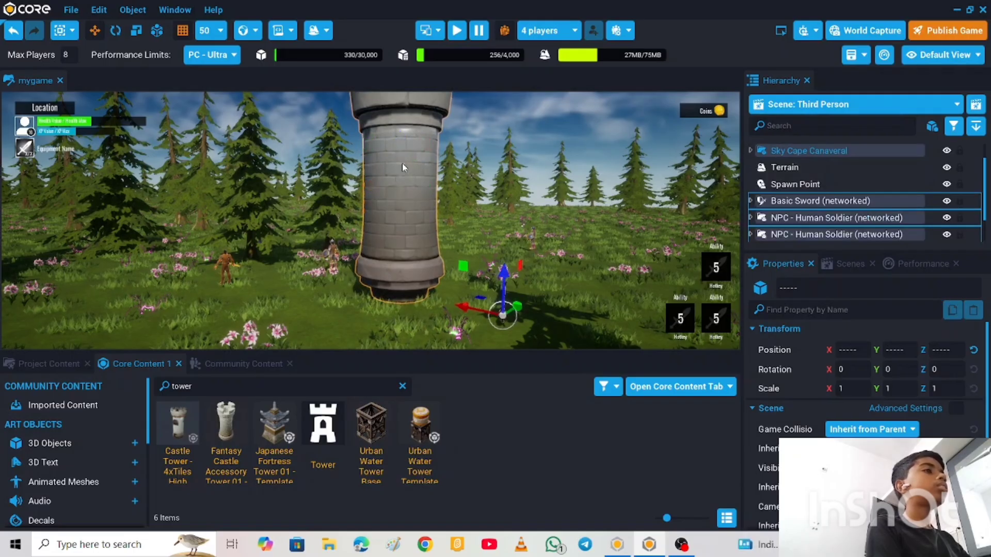
left_click(402, 164)
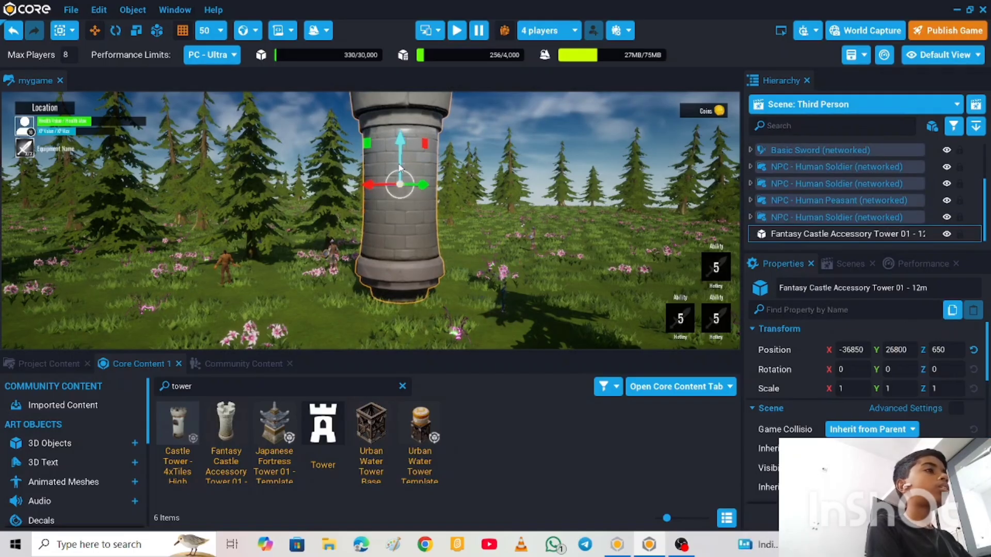
mouse_move(400, 166)
left_mouse_down()
mouse_move(401, 193)
mouse_move(404, 159)
mouse_move(402, 173)
left_mouse_up()
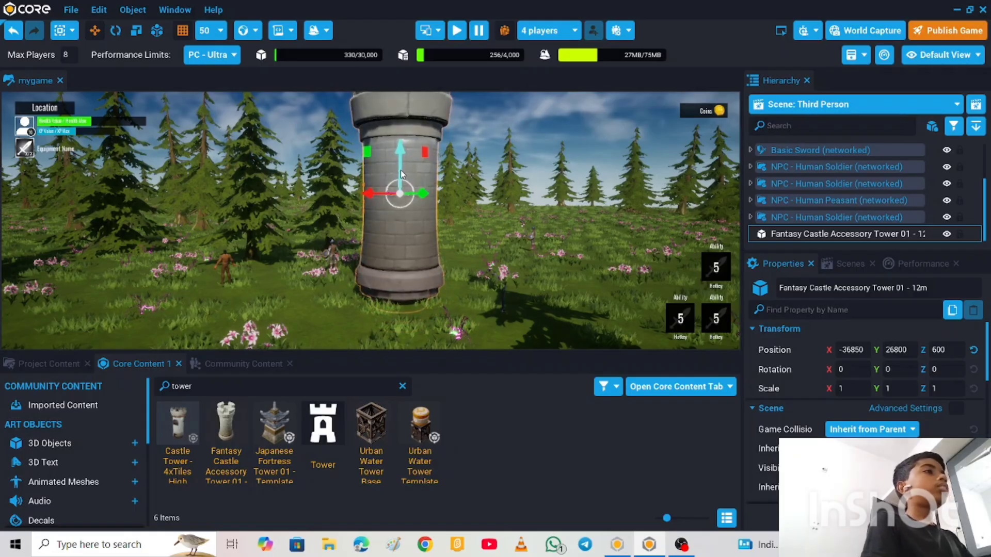